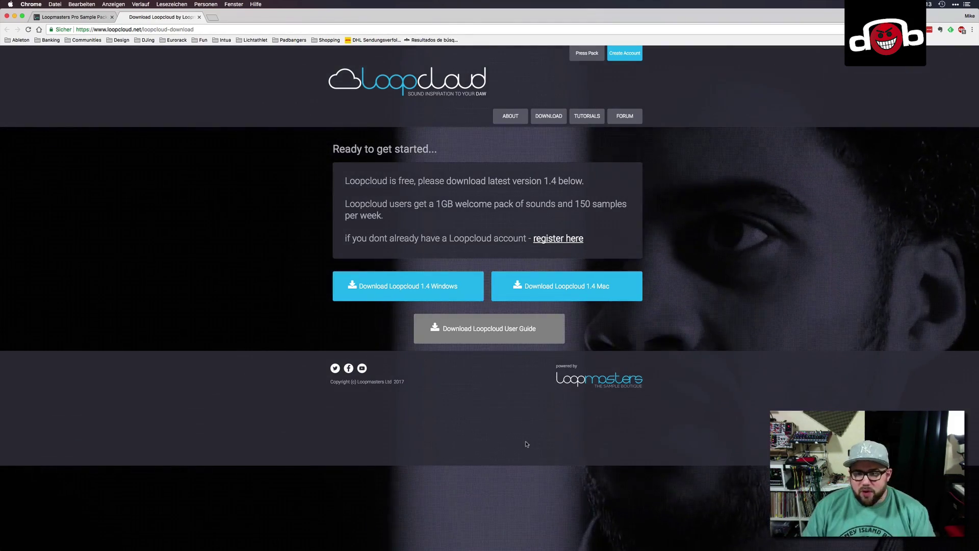
Launch the Loopcloud app from the Dock over the Chrome download page.
click(552, 537)
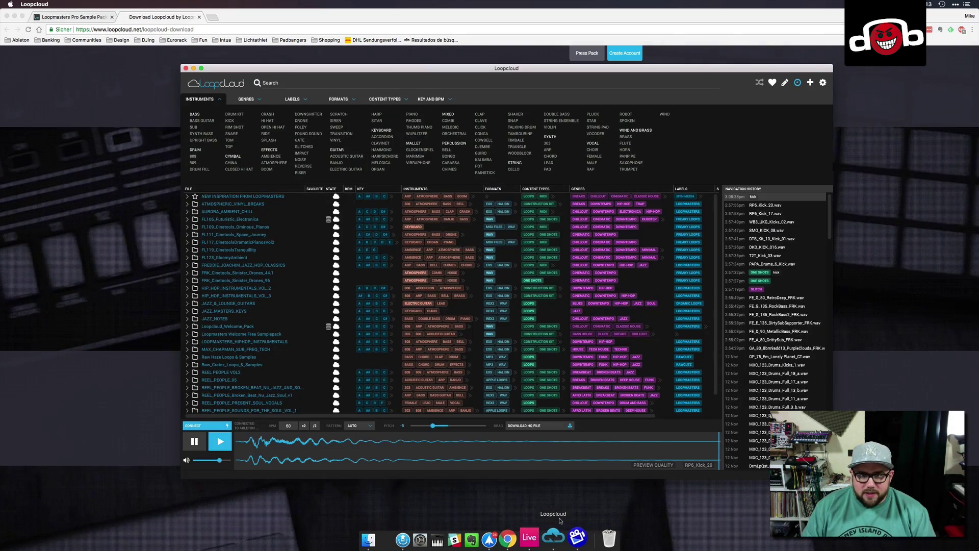
Minimise Chrome and drag the Loopcloud window into place over the Ableton Live session.
click(14, 17)
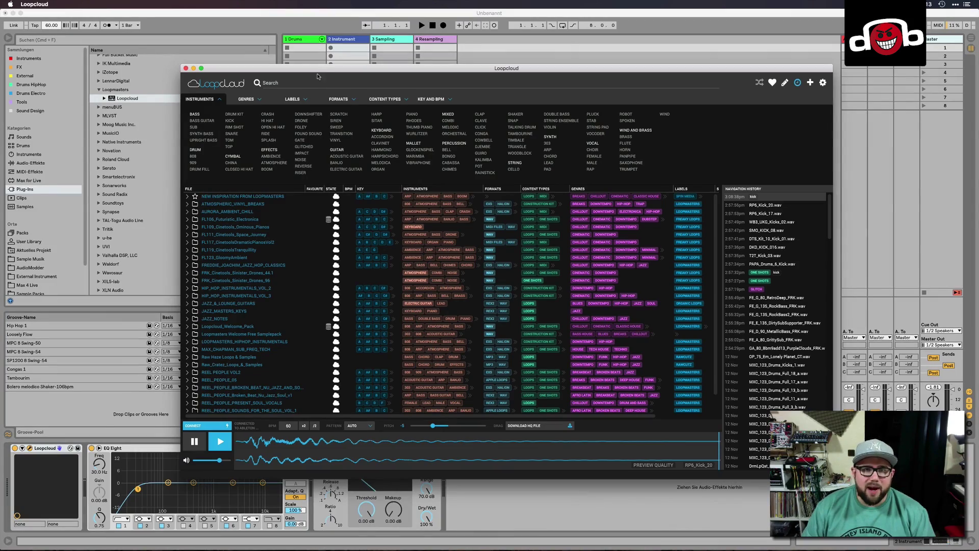
drag(318, 71, 360, 65)
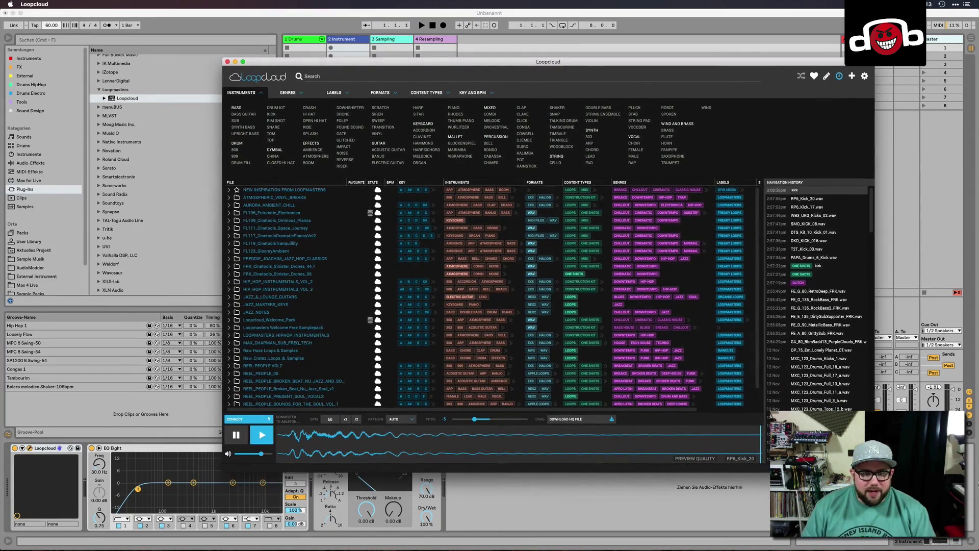
drag(408, 84, 453, 107)
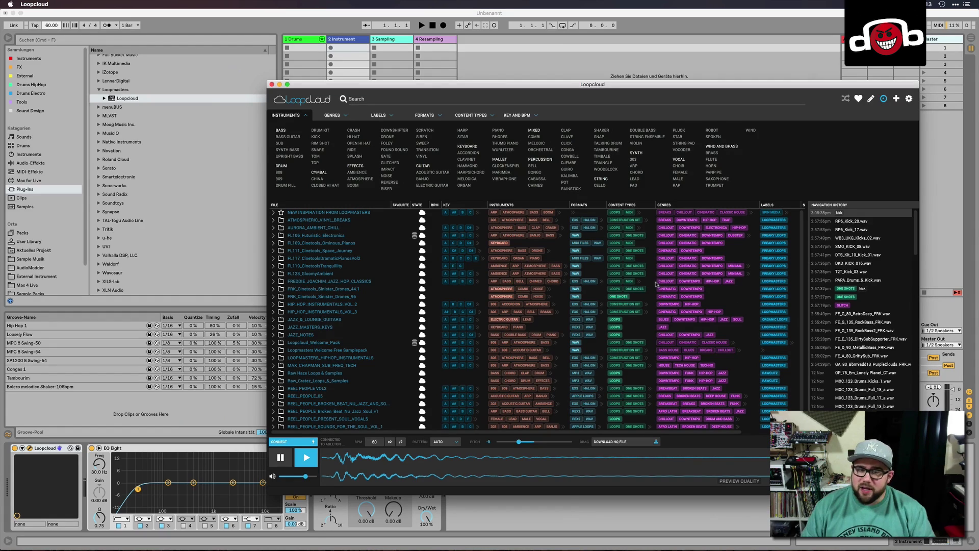
Show the Loopcloud plugin on Live's instrument track, then bring the Loopcloud library back to the front.
click(227, 192)
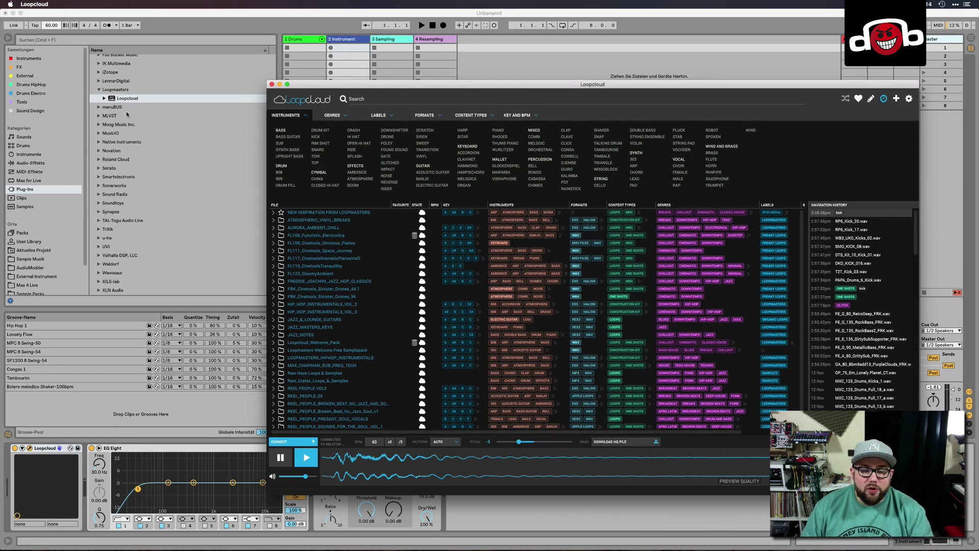
click(52, 25)
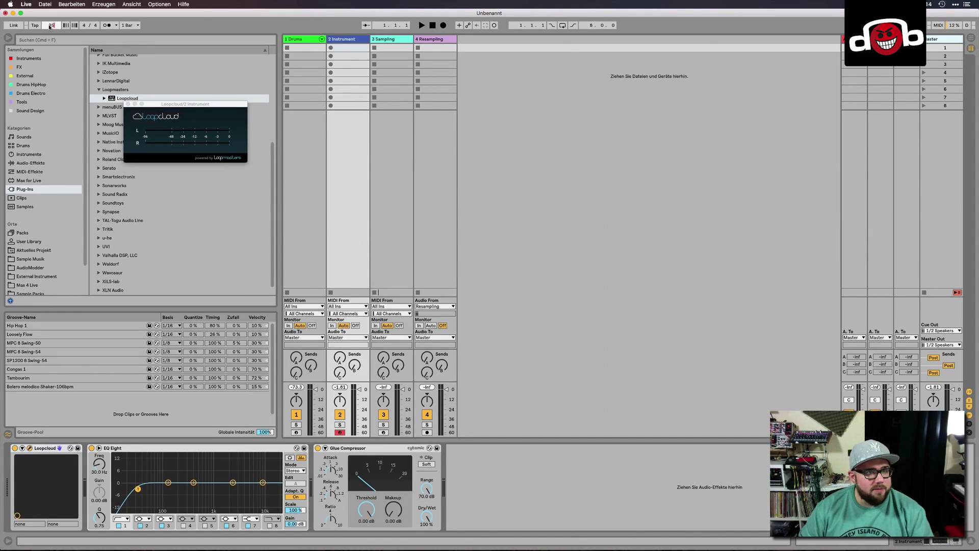
click(185, 132)
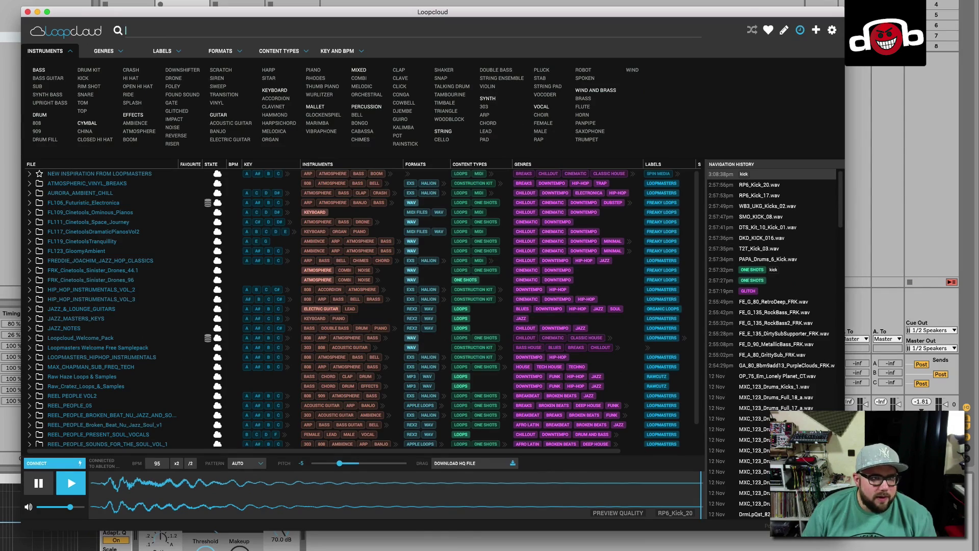
Add a new audio track to the Live session and return to Loopcloud.
key(super+Tab)
drag(41, 174, 339, 1)
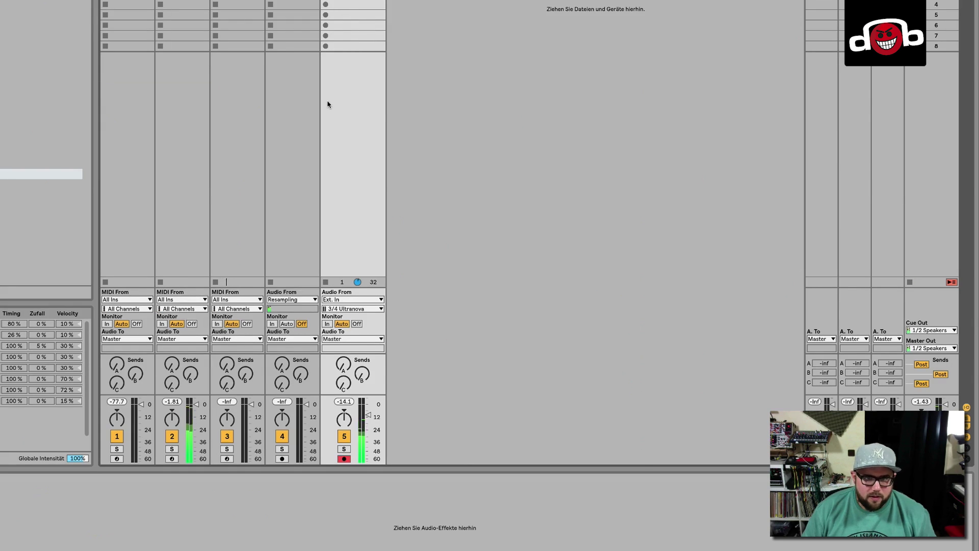
key(super+Tab)
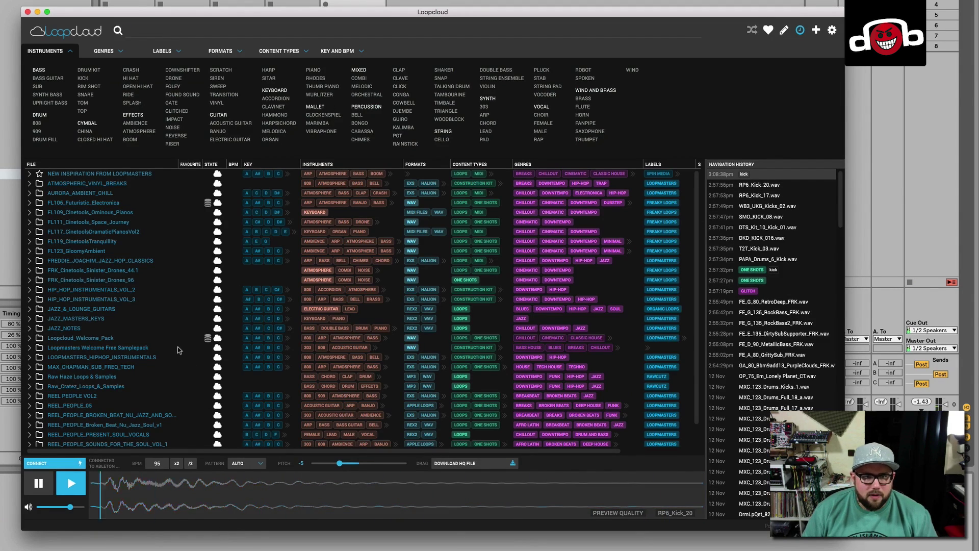
Expand HIP_HOP_INSTRUMENTALS_VOL_2 down to Abacus_Kit_114_bpm and preview HHI2_114_Drum_Lp.rx2.
click(32, 290)
click(30, 289)
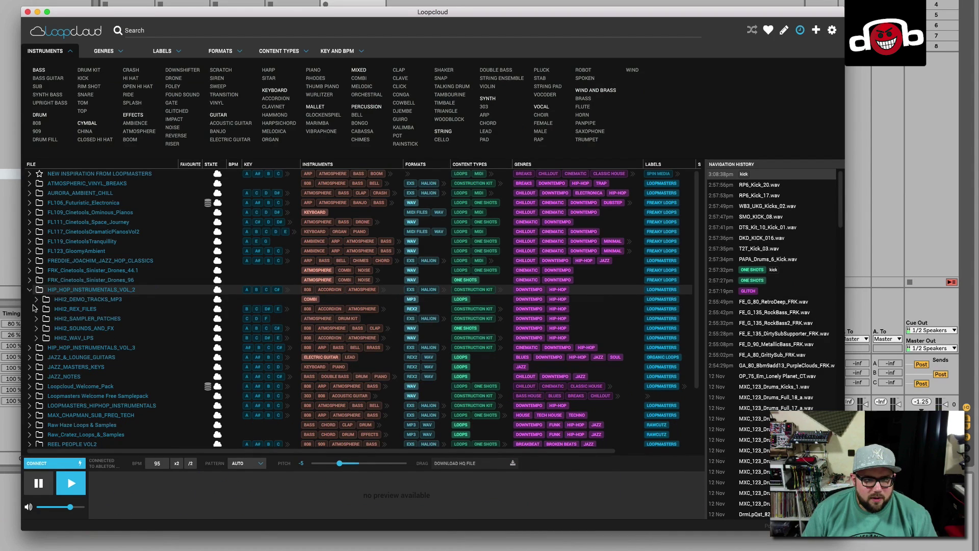
click(36, 309)
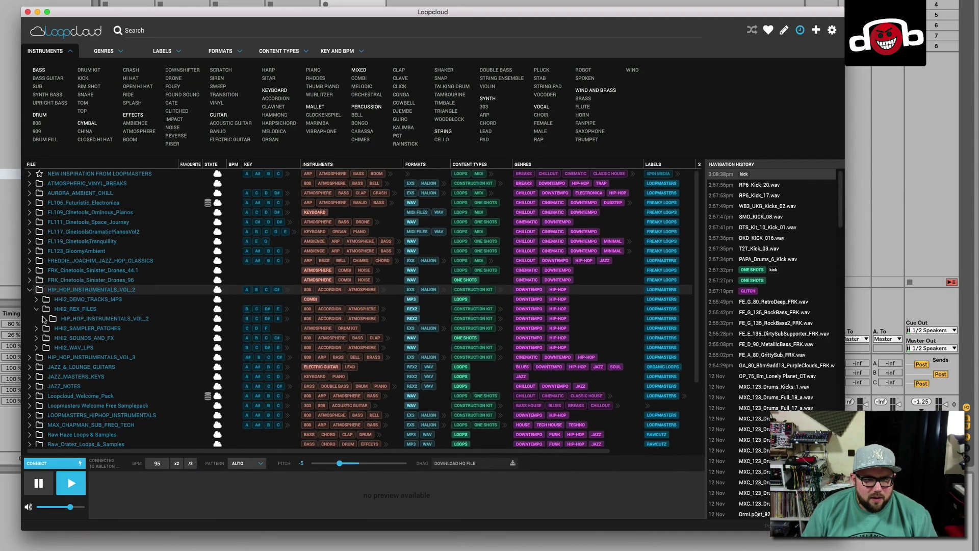
click(44, 319)
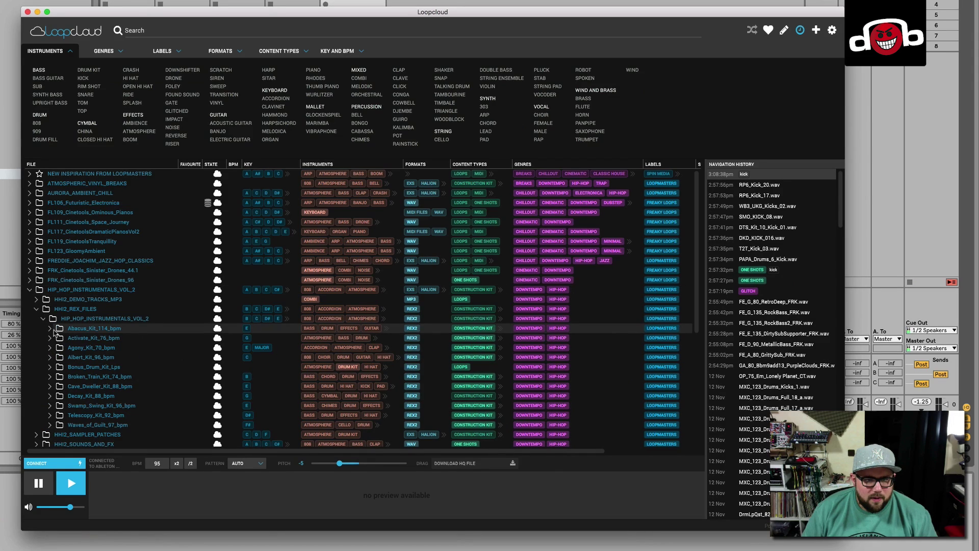
click(50, 330)
click(129, 349)
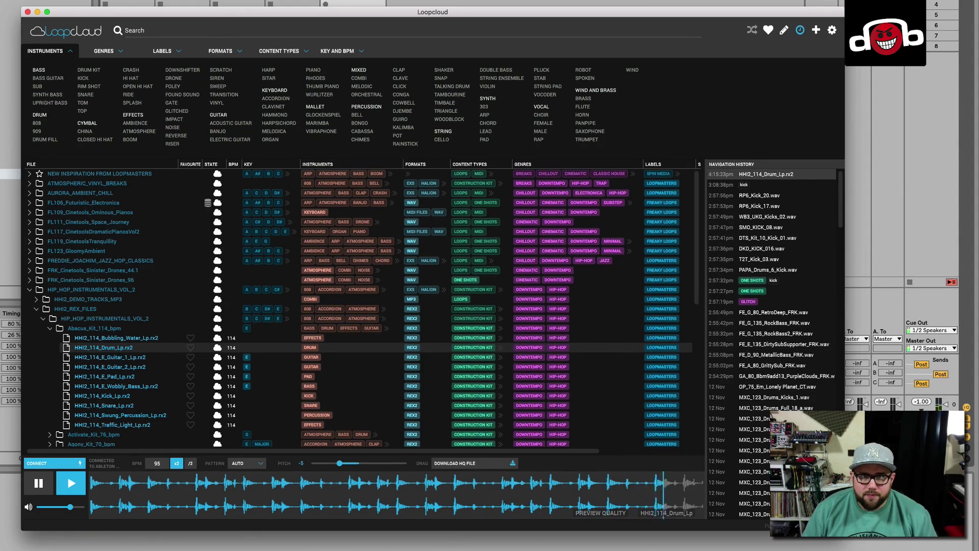
Audition the drum loop transposed up 12 semitones, then reset the preview pitch to 0.
key(super+Tab)
key(super+Tab)
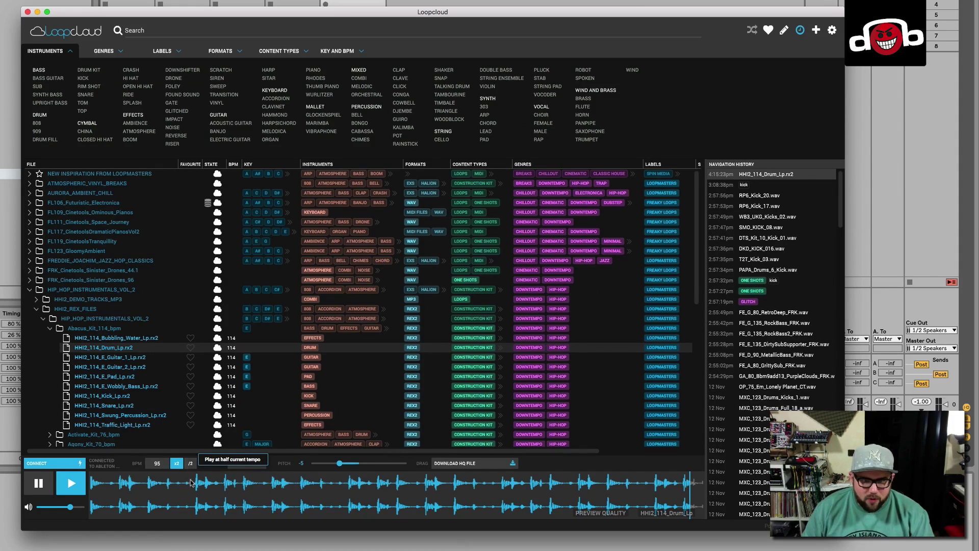
drag(341, 466, 360, 467)
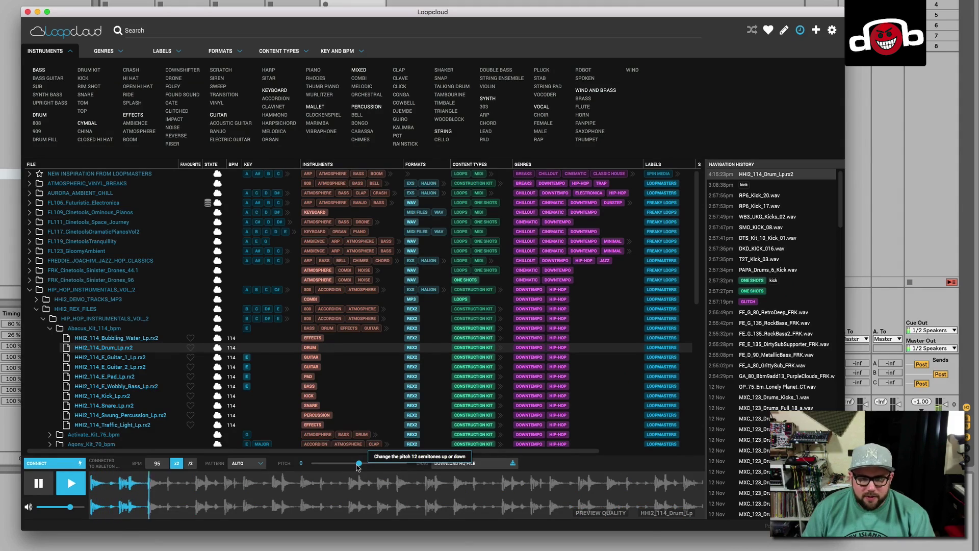
click(36, 489)
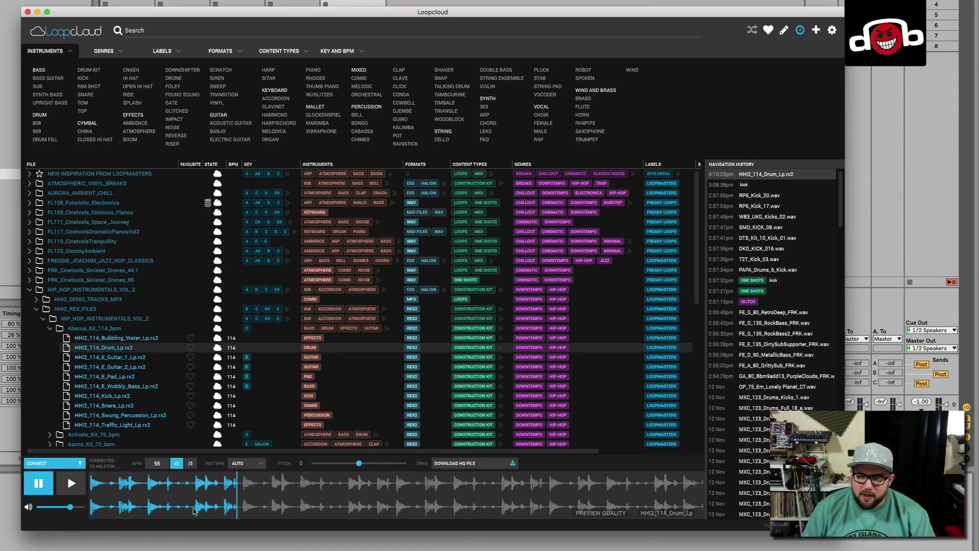
drag(359, 465, 405, 463)
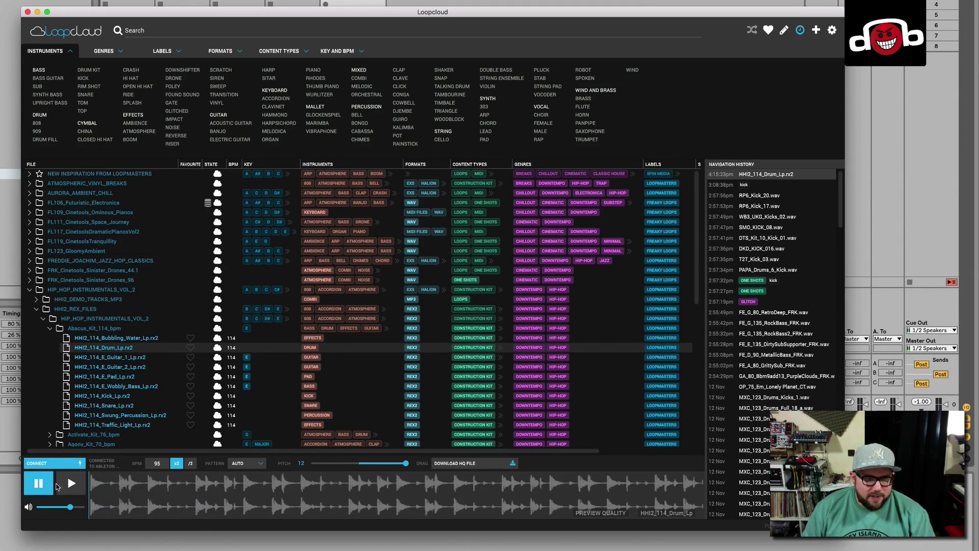
click(74, 485)
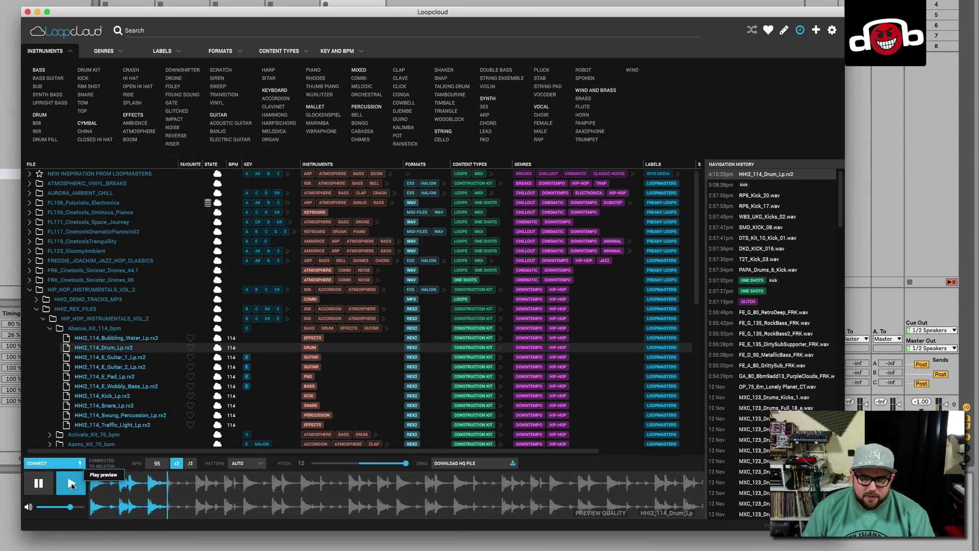
click(38, 484)
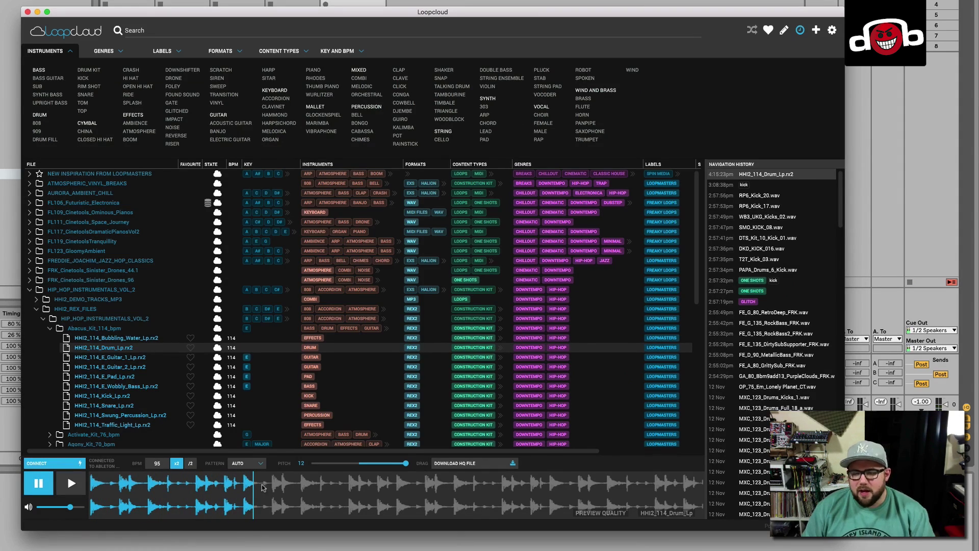
click(360, 464)
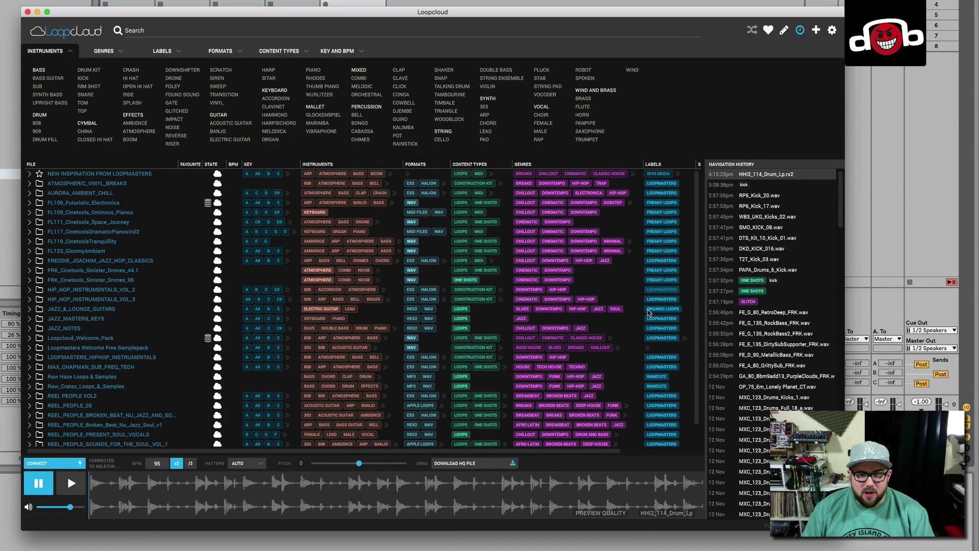
scroll(326, 339, down, 2)
scroll(327, 340, up, 2)
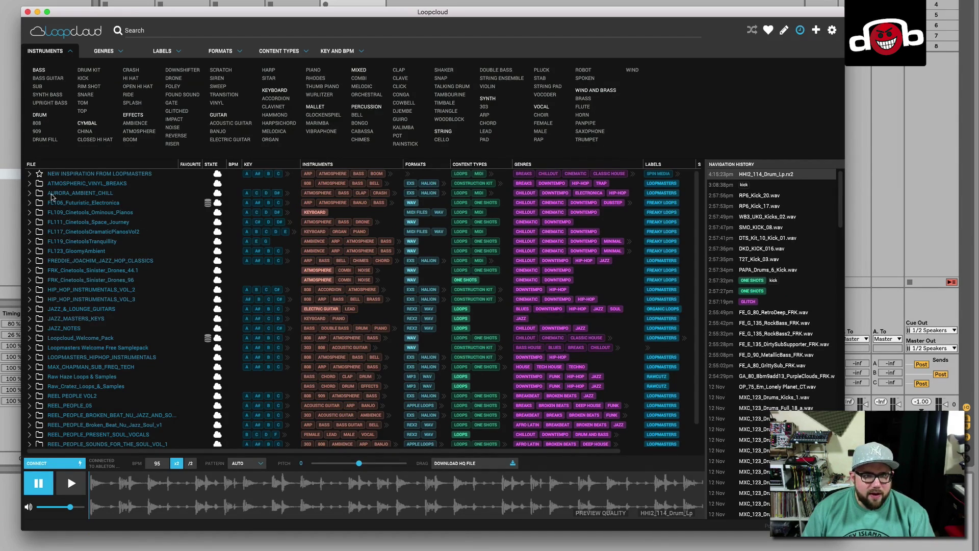
scroll(86, 239, down, 2)
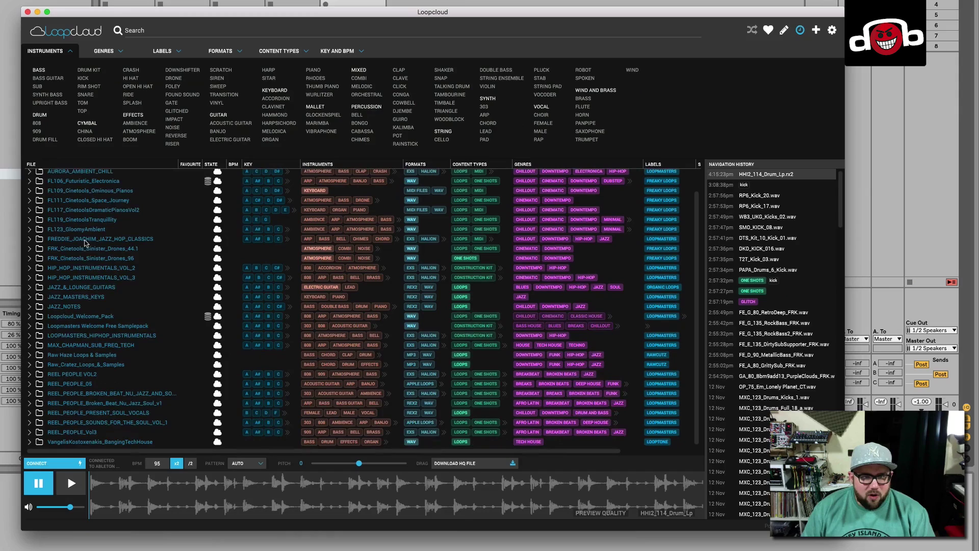
click(30, 356)
click(36, 365)
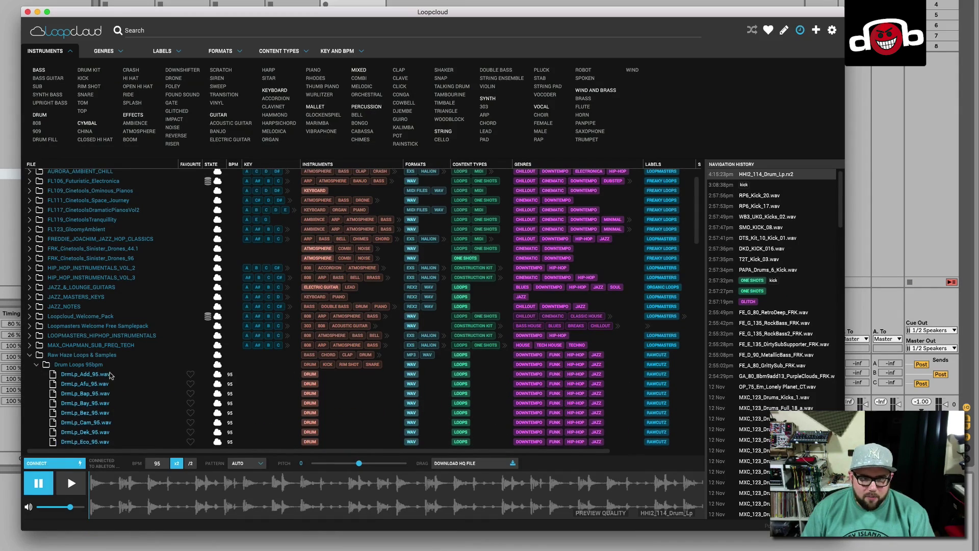
click(30, 354)
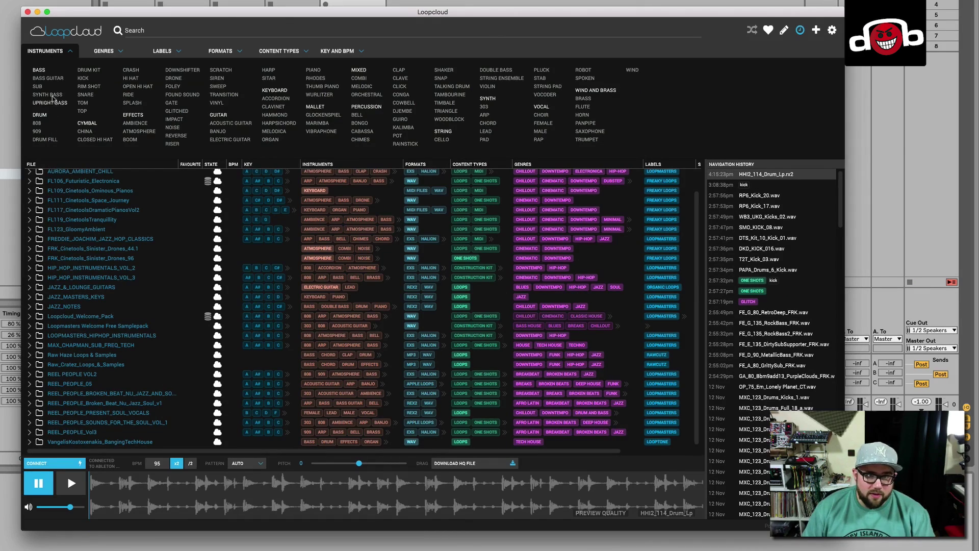
Browse the filter categories, try and remove a Sylenth Presets filter, ending on Key and BPM.
click(100, 56)
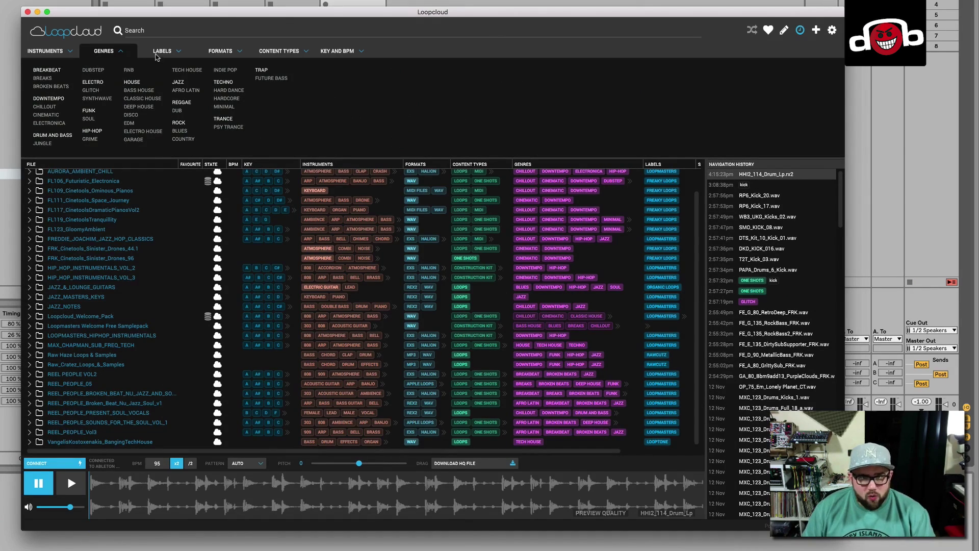
click(158, 53)
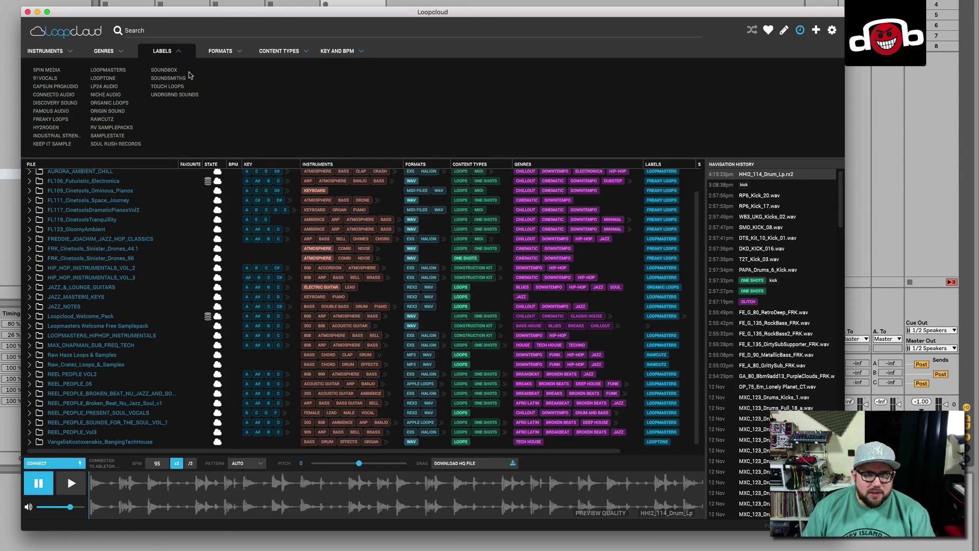
click(214, 52)
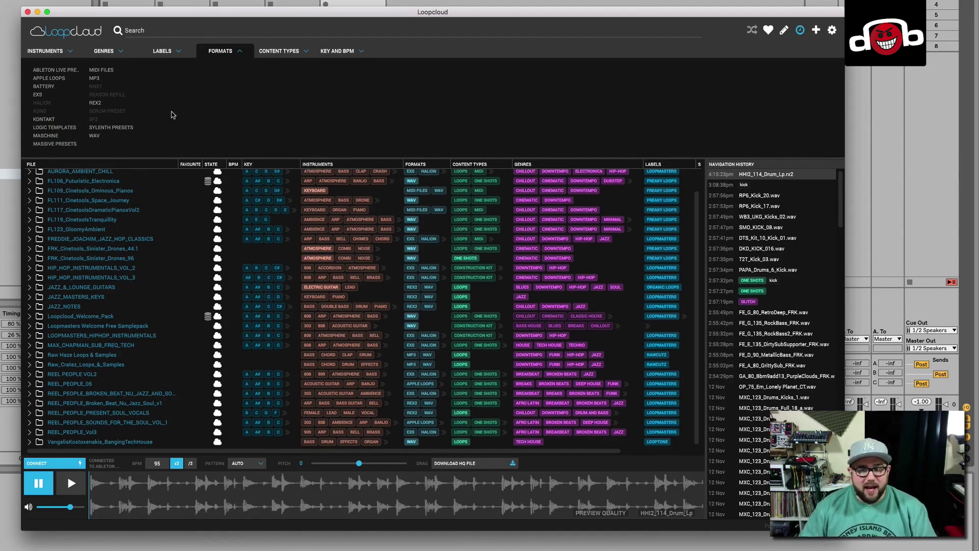
click(127, 128)
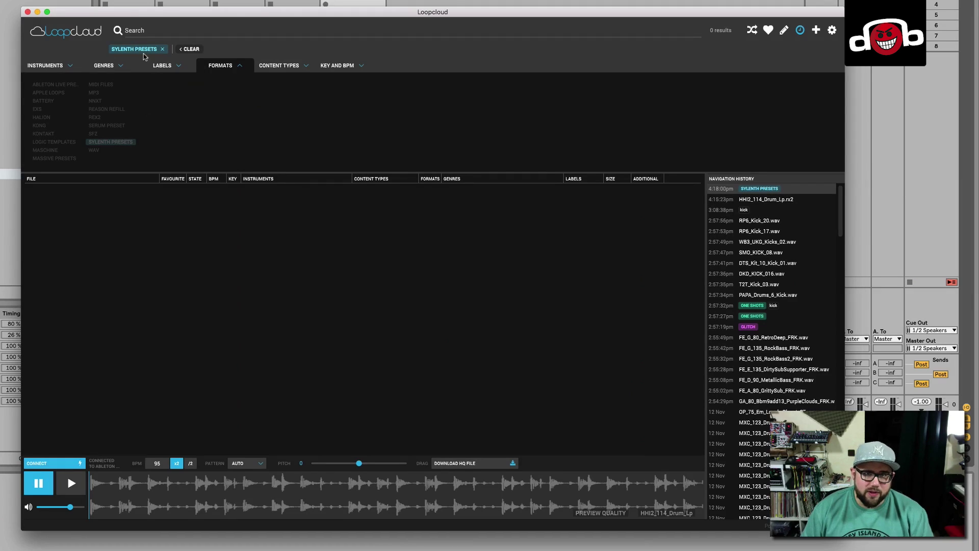
click(164, 49)
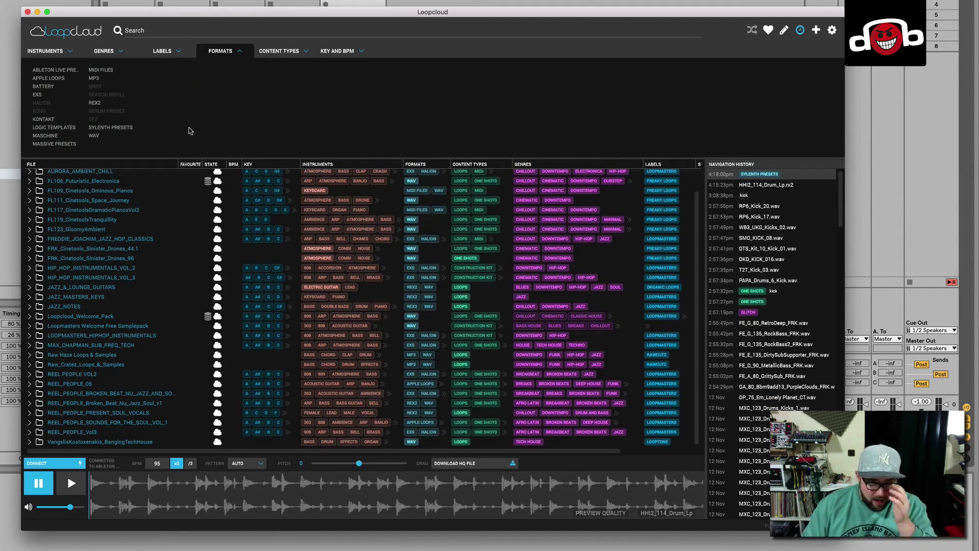
click(279, 51)
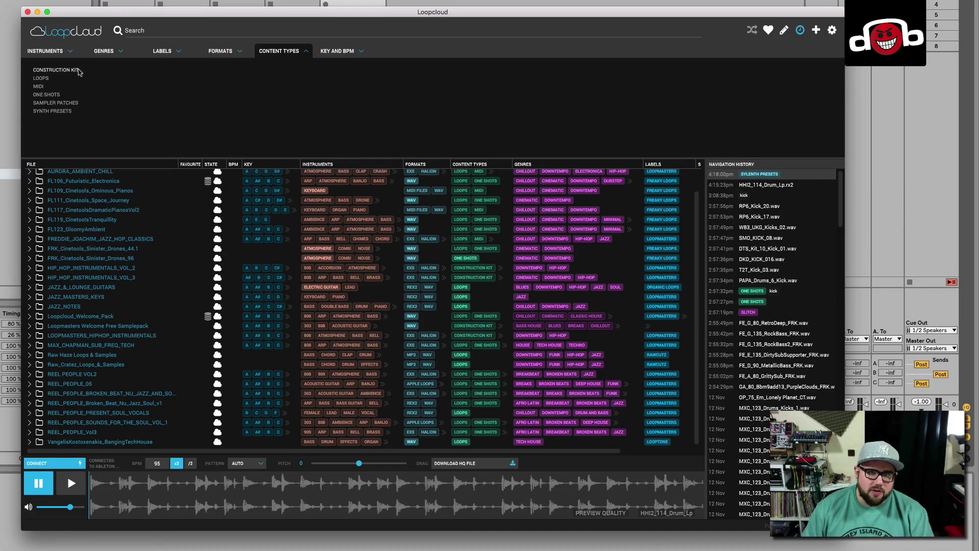
click(341, 51)
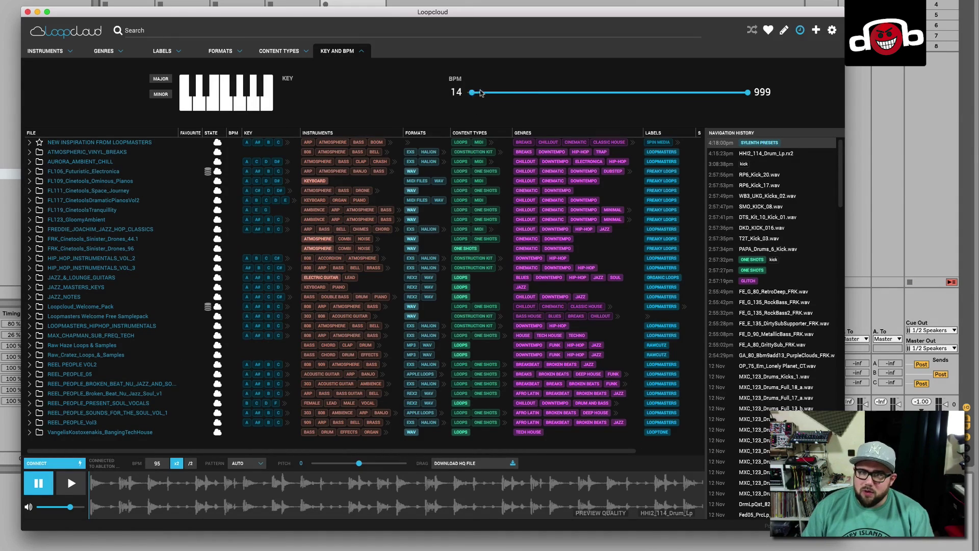
Set the BPM range filter to 75–95, narrowing results to 4628 files.
drag(468, 92, 529, 91)
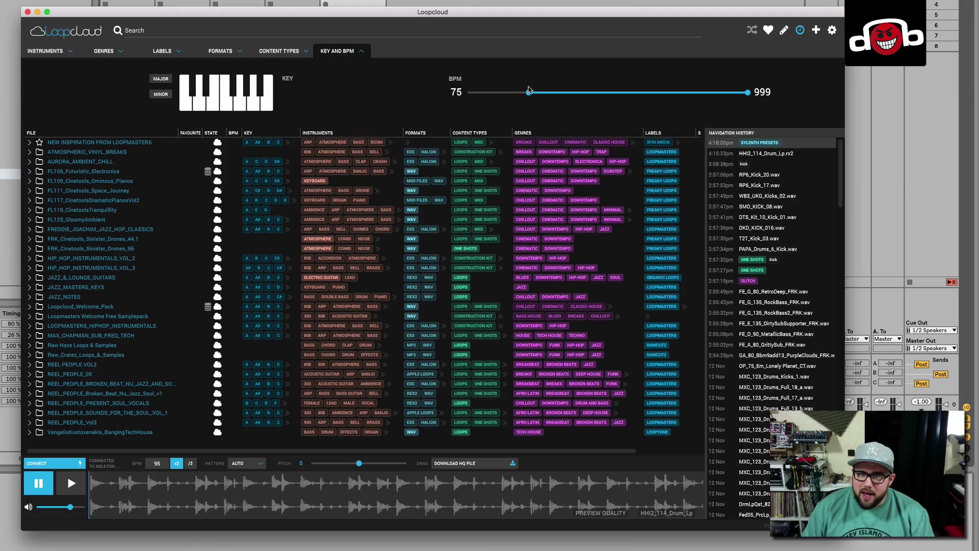
click(748, 93)
drag(748, 105, 548, 114)
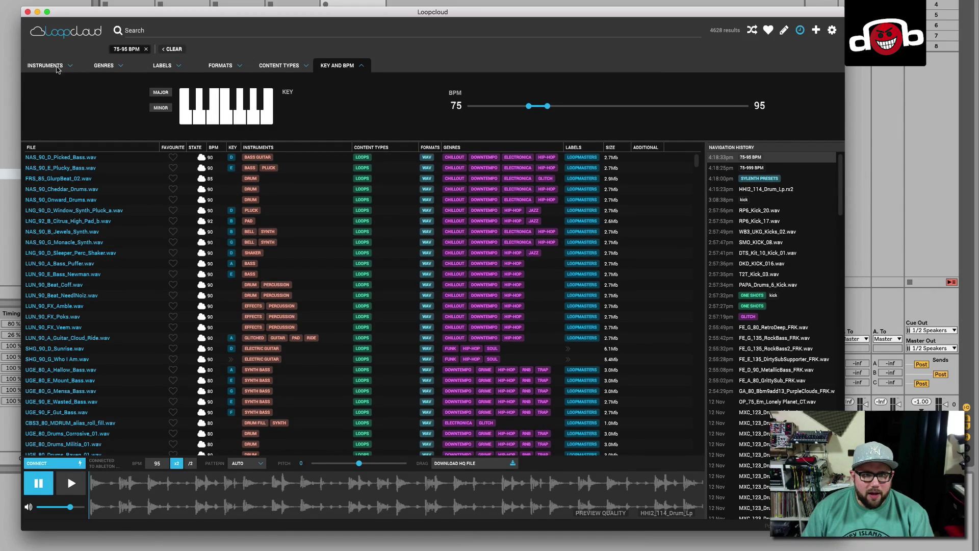
Add a Loops content-type filter, trimming the 75–95 BPM results to 4611 files.
click(221, 67)
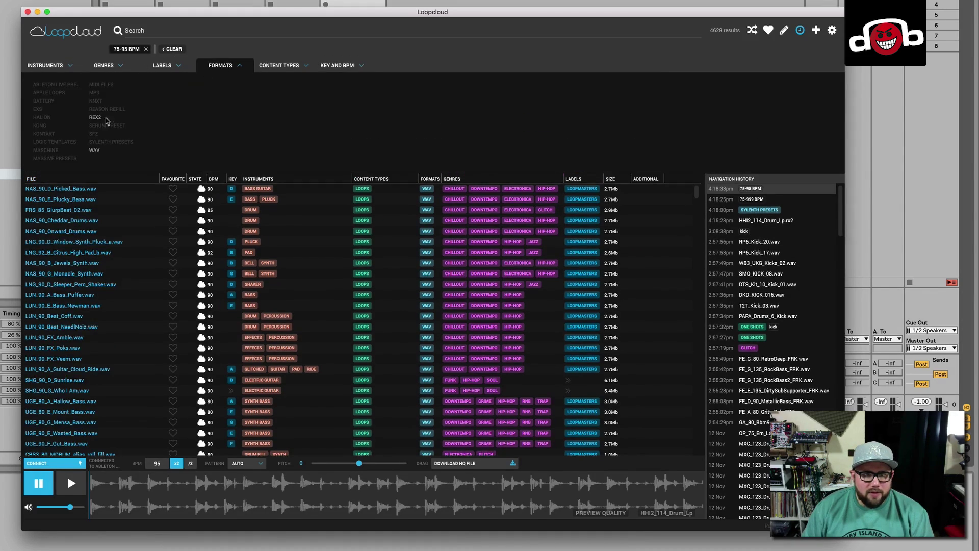
click(281, 66)
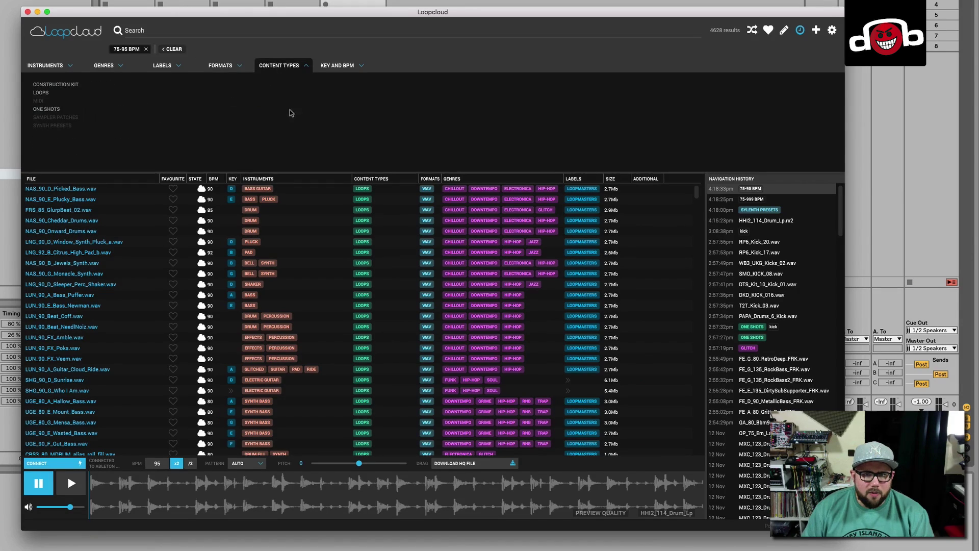
click(40, 93)
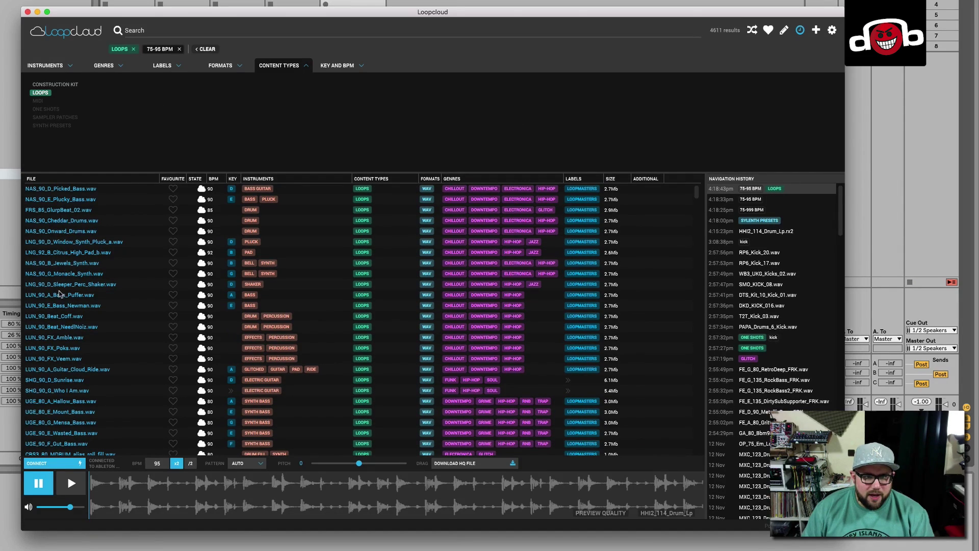
Search the filtered library for 'Drums'.
click(166, 31)
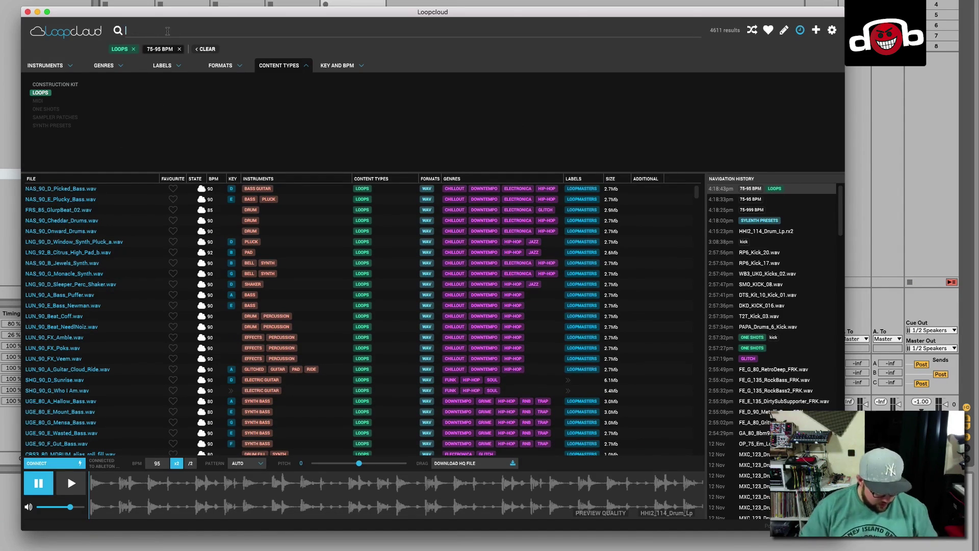
text(Drums)
key(Return)
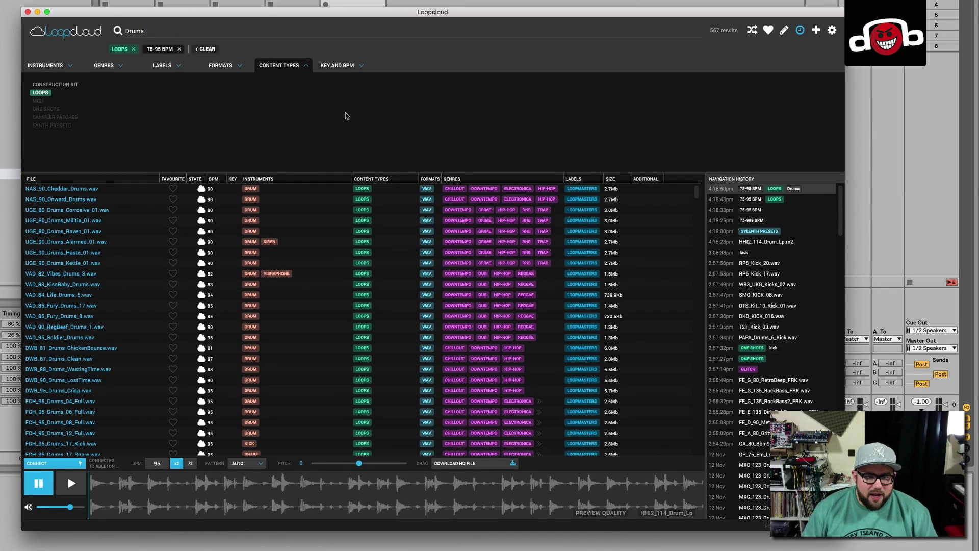
Preview the JNO_90_Drums_5, JNO_90_Drums_9 and JNO_80_Drums_7 loops from the results.
scroll(131, 327, down, 5)
scroll(131, 326, down, 10)
click(128, 305)
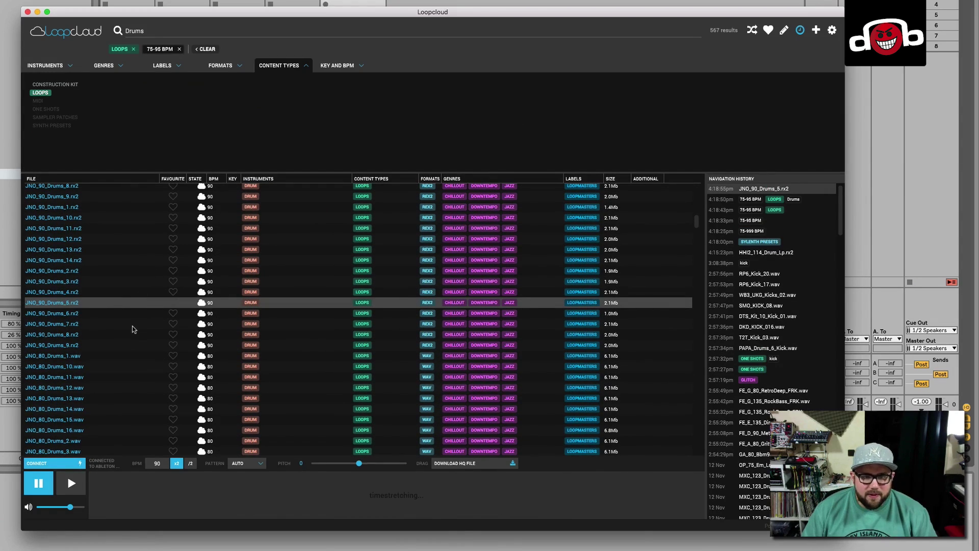
click(128, 344)
key(space)
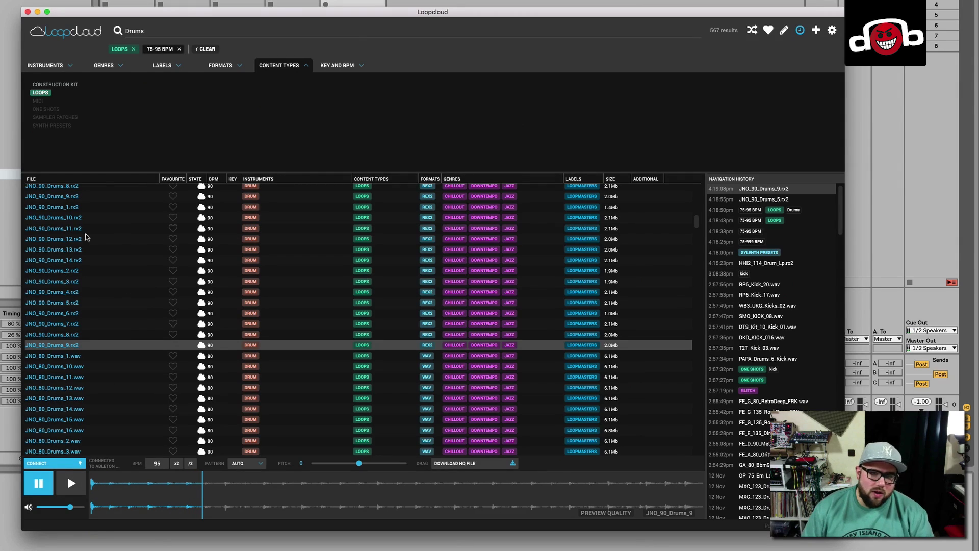
scroll(98, 263, down, 4)
scroll(98, 265, down, 3)
click(77, 339)
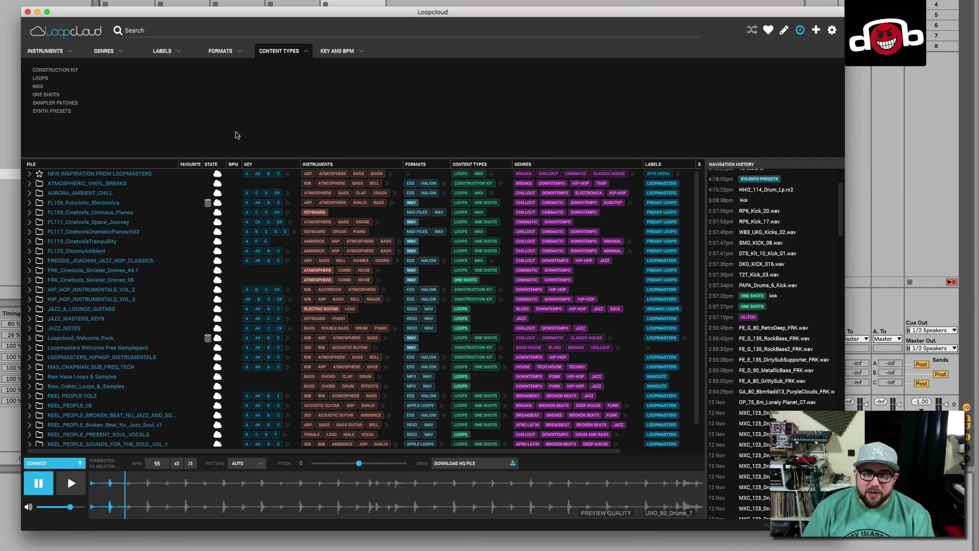
Focus the search field ready for a new search.
key(super+f)
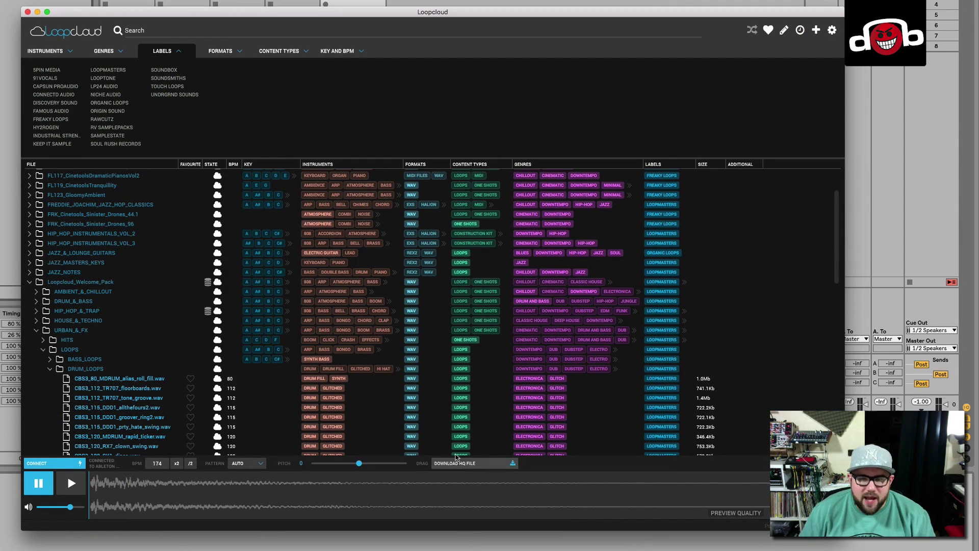
Filter to Downtempo, preview NAS_110_B_Weary_Bass.wav, and bring up its key, BPM and tag editor.
click(558, 243)
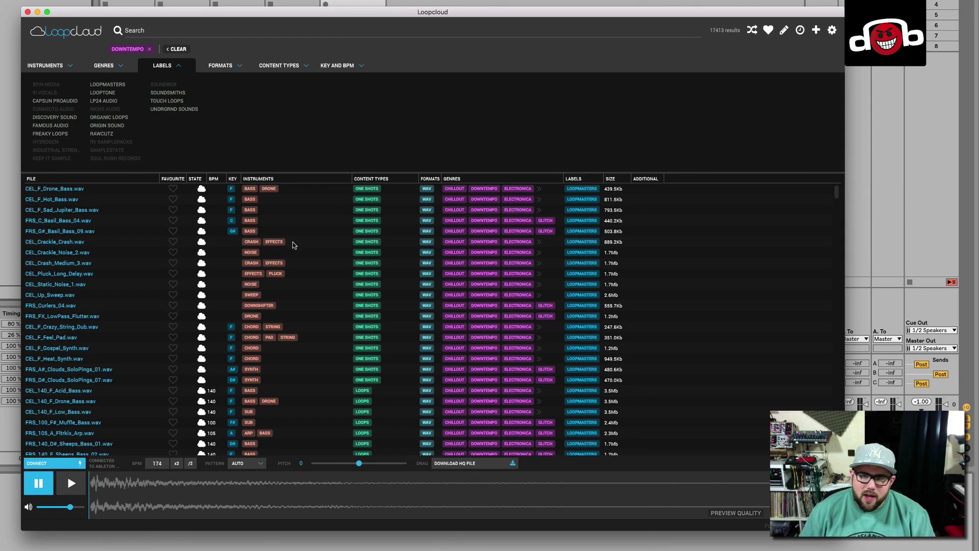
scroll(368, 288, down, 5)
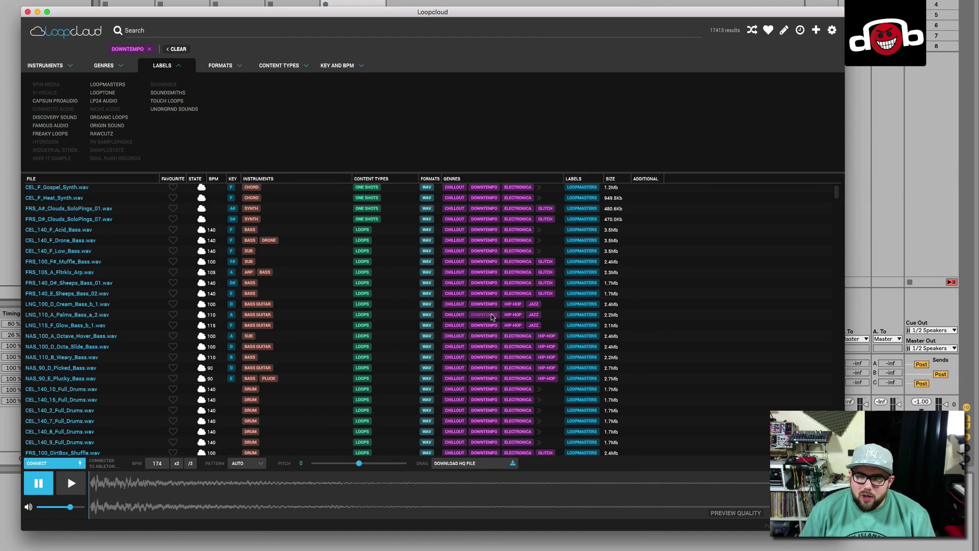
click(108, 358)
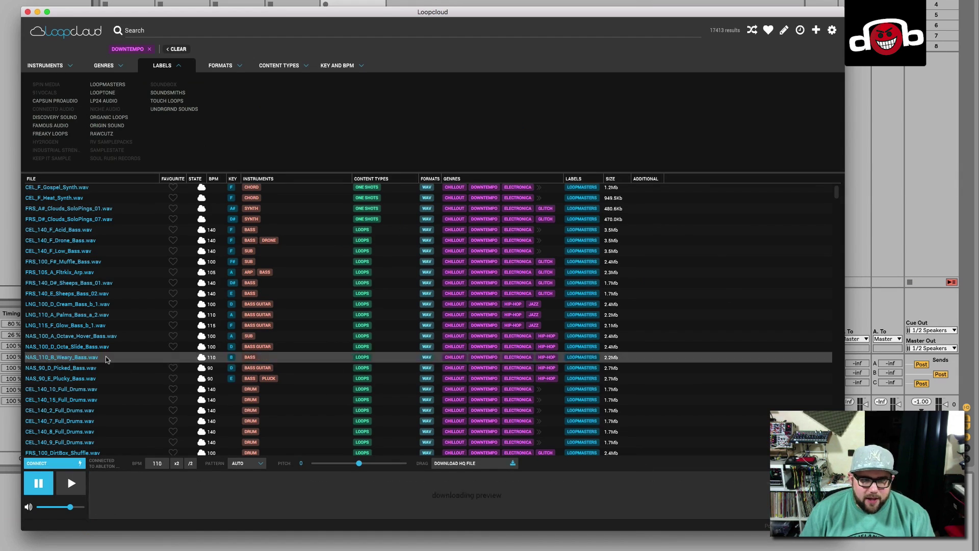
click(784, 31)
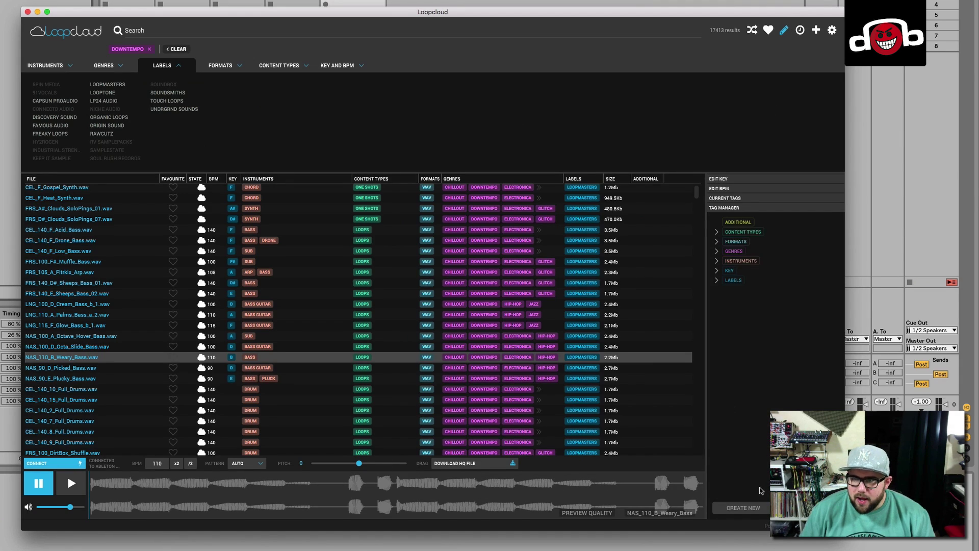
Expand Edit Key, Edit BPM and Current Tags, then view the Tag Manager categories.
click(720, 179)
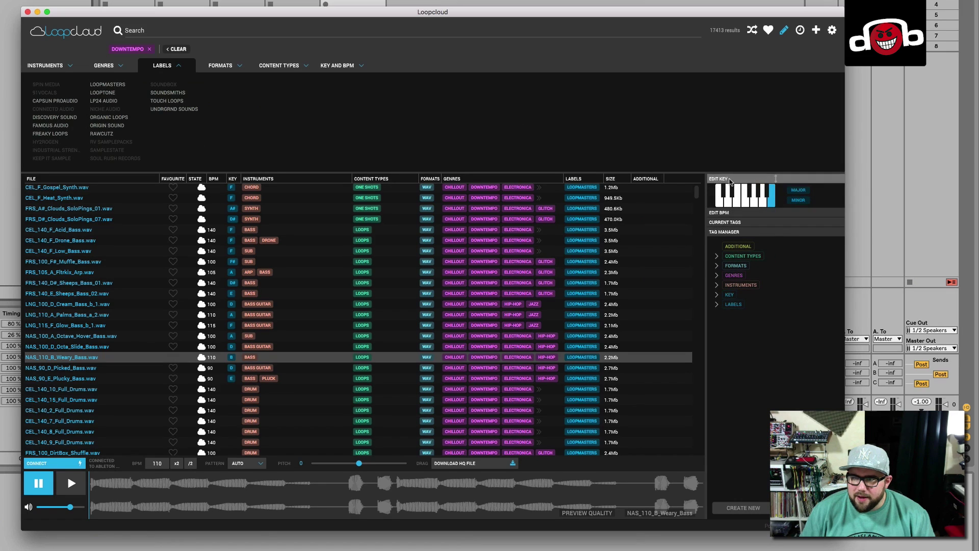
click(722, 214)
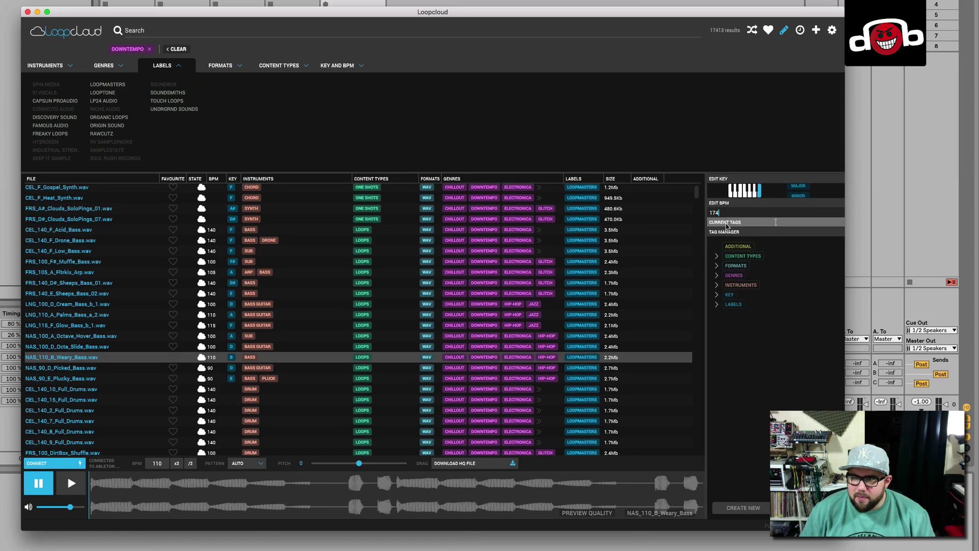
click(728, 228)
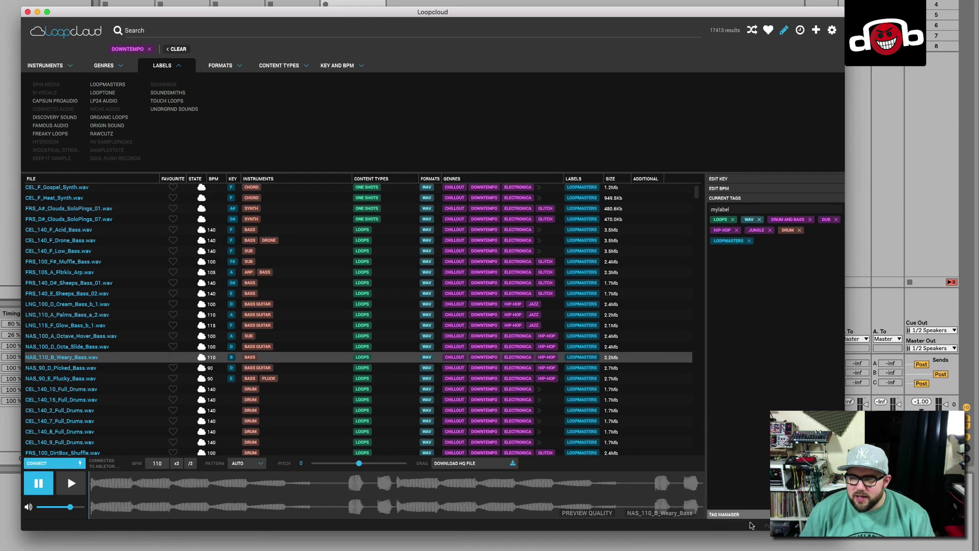
click(724, 515)
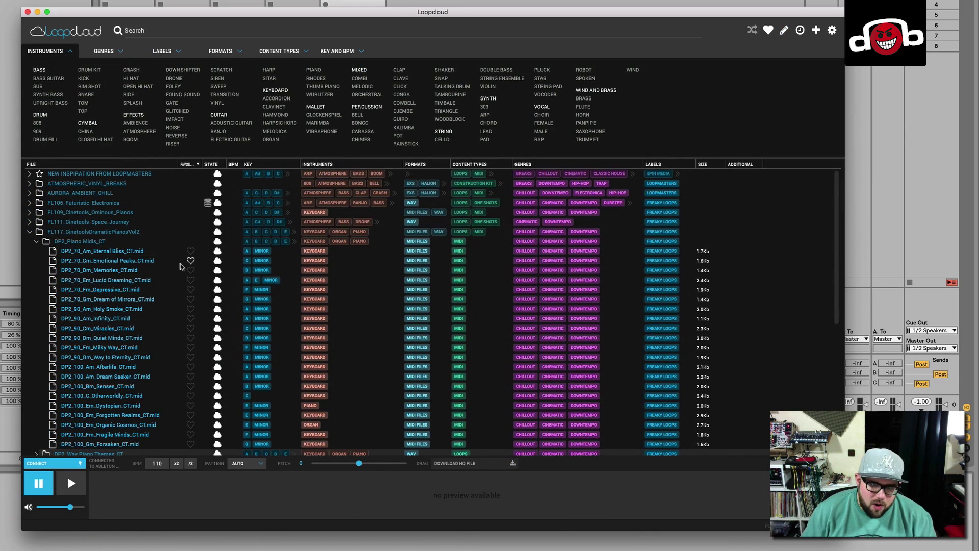
Favourite the Emotional Peaks, Depressive, Miracles and Way to Eternity MIDI files, then check the favourites list.
click(190, 261)
click(190, 290)
click(190, 328)
click(190, 358)
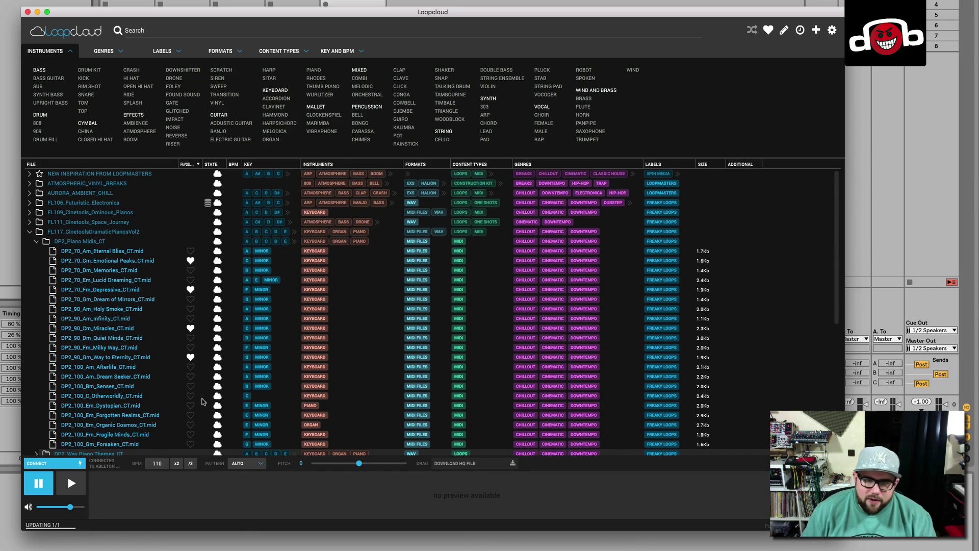
click(768, 33)
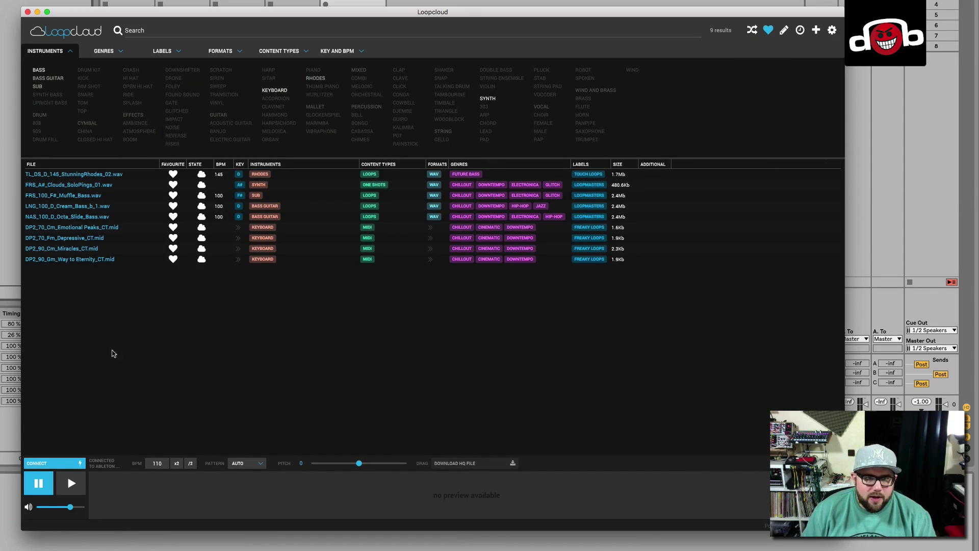
click(767, 30)
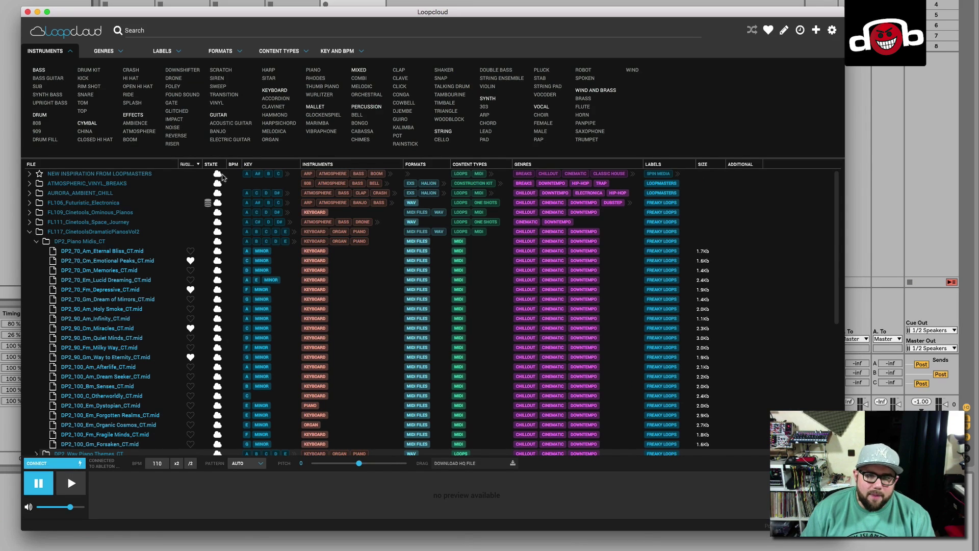
Download DP2_100_Am_Afterlife_CT.mid in the background, then hide Loopcloud to reach Path Finder.
scroll(218, 364, down, 1)
scroll(218, 364, down, 3)
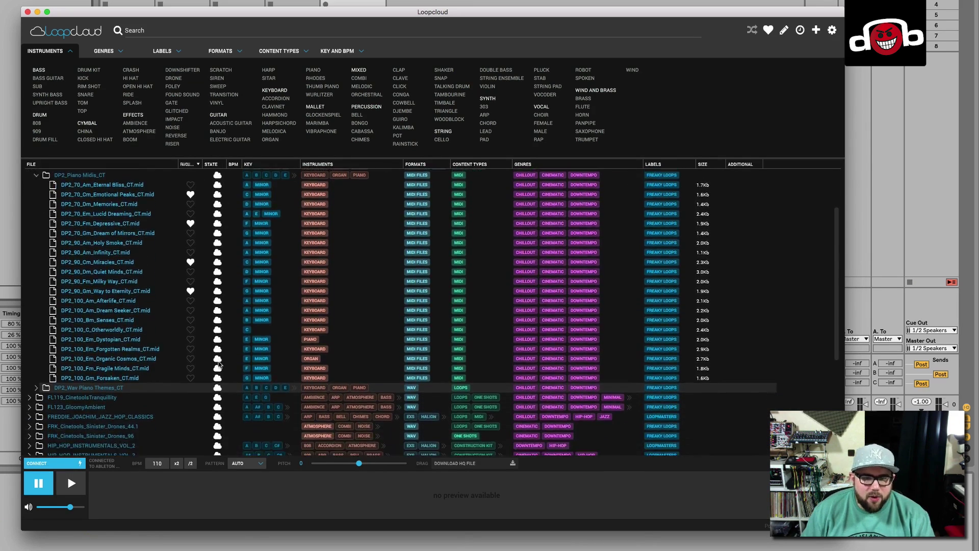
click(133, 302)
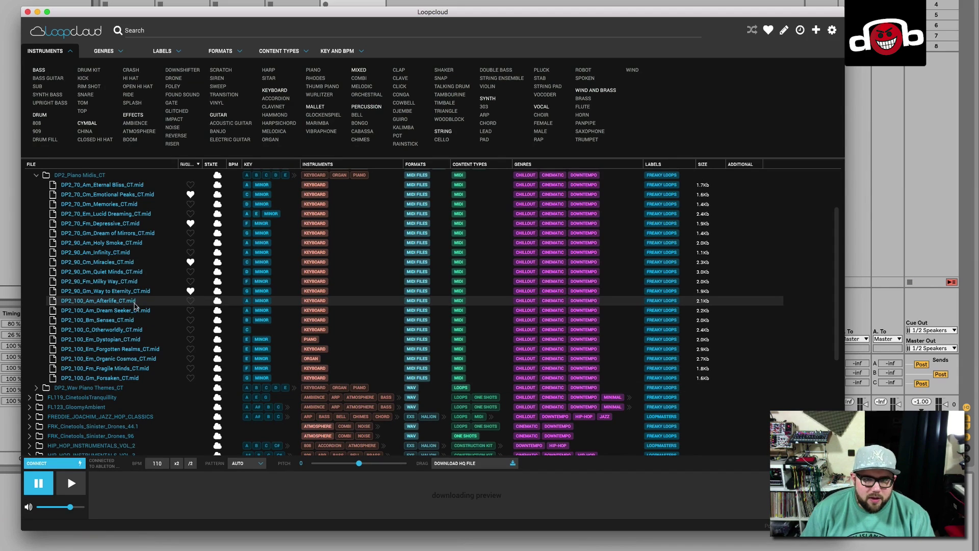
right_click(136, 304)
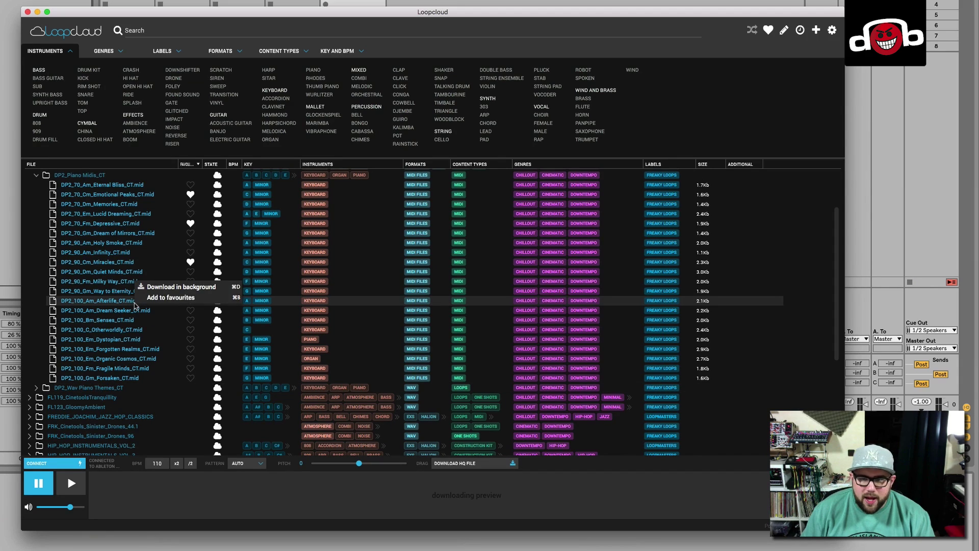
click(179, 289)
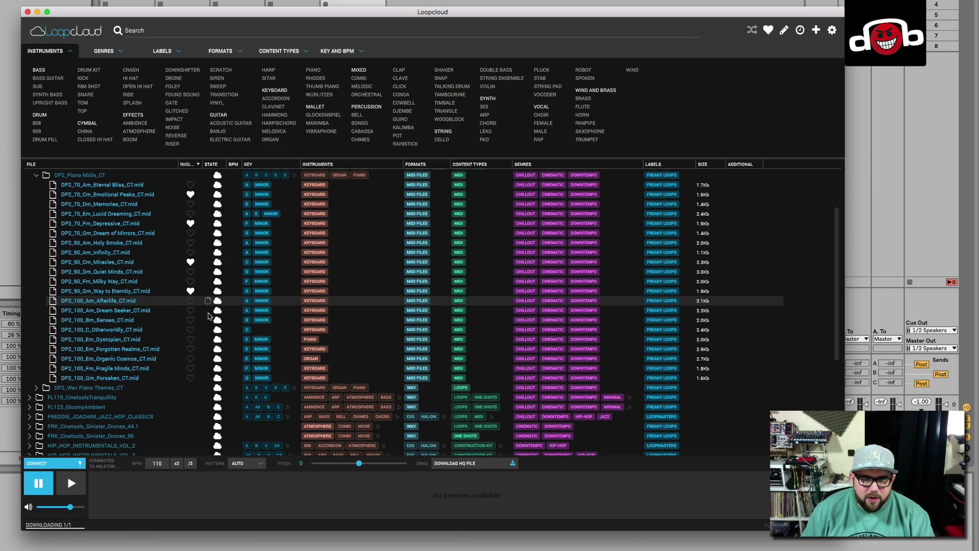
scroll(228, 282, up, 3)
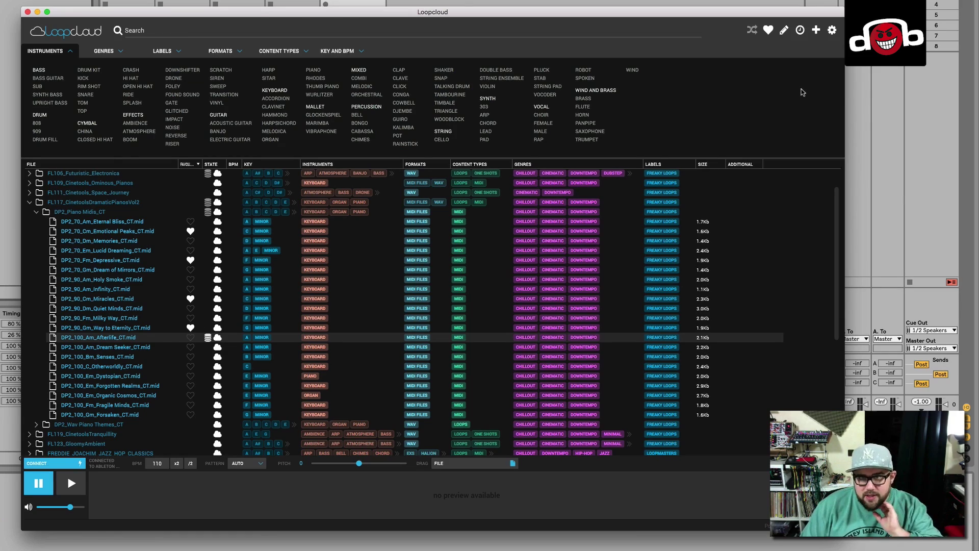
key(super+h)
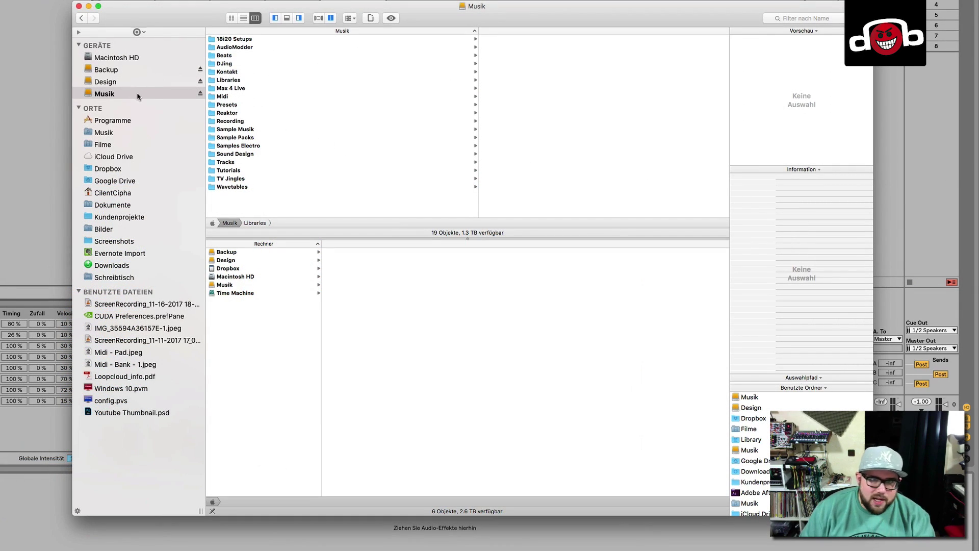
Browse Sample Packs > Loopcloud > Loopcloud_Welcome_Pack > HIP_HOP_&_TRAP > HITS > DRUM_HITS.
click(254, 139)
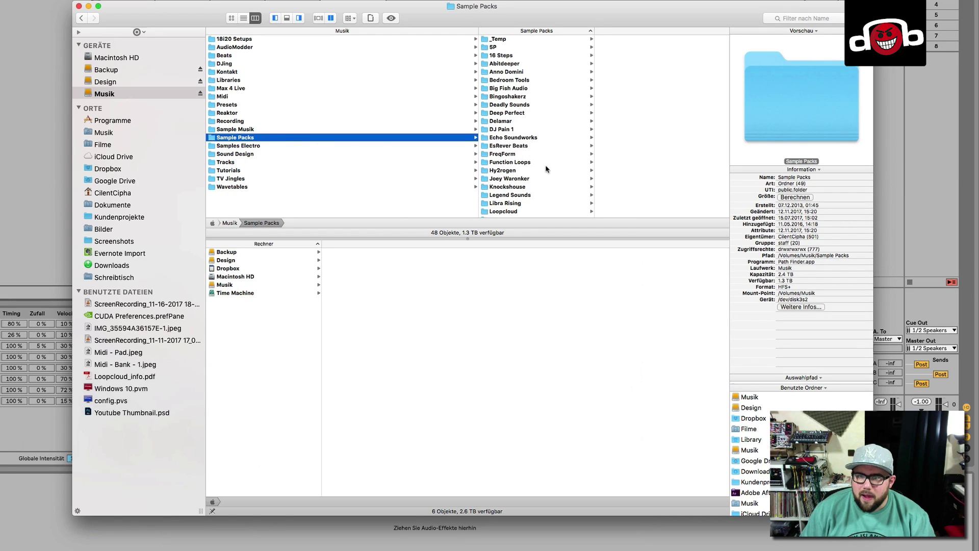
scroll(533, 194, down, 5)
click(508, 72)
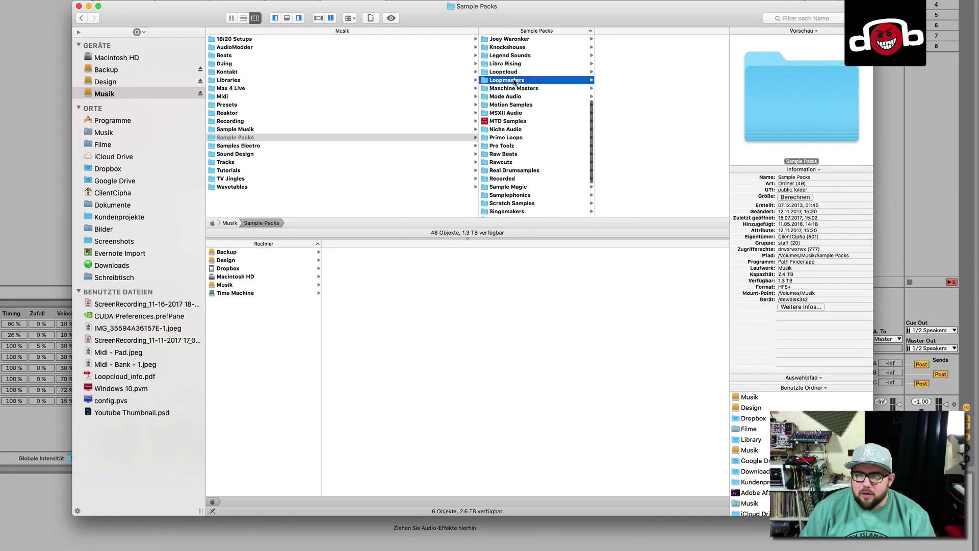
click(586, 54)
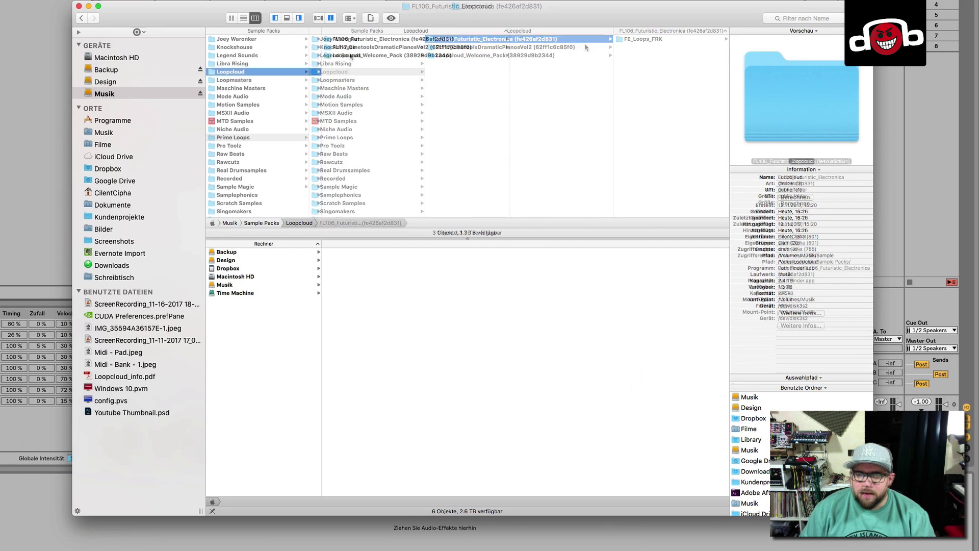
click(584, 41)
click(622, 40)
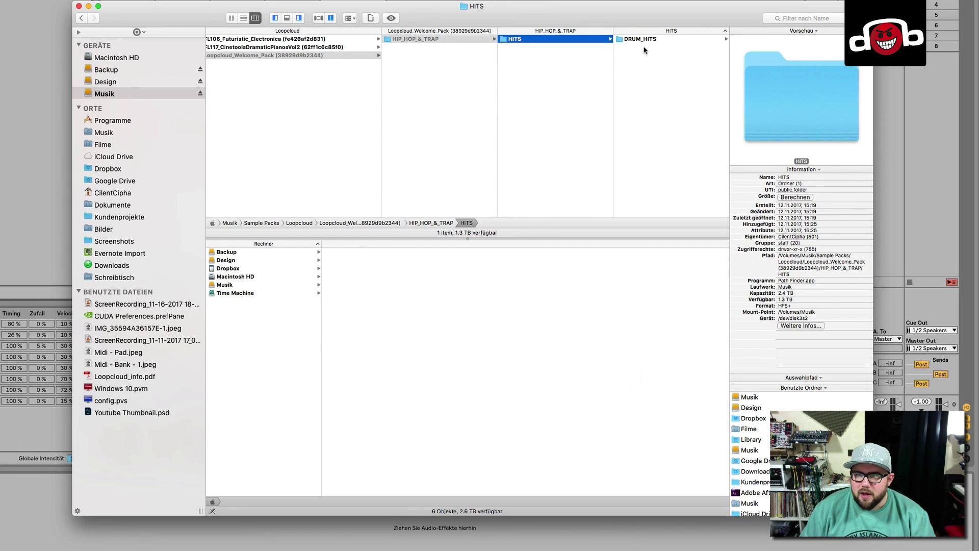
click(642, 43)
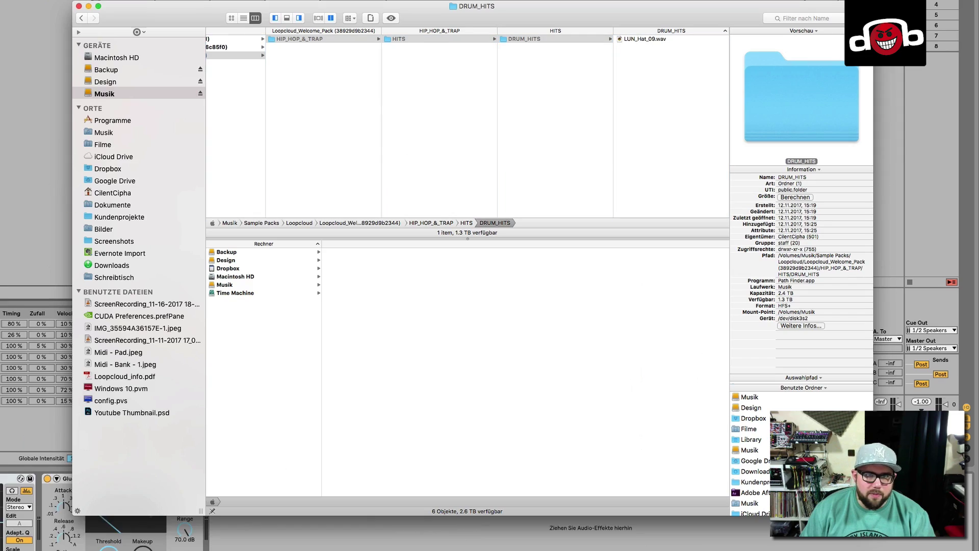